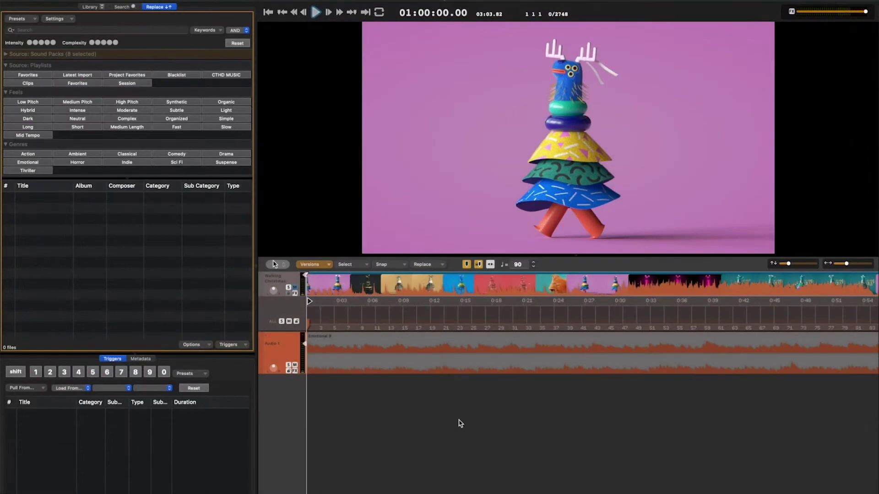
Step: Open the ADD Importer and add the Sounds folder from Finder's ADD To Import folder to its file list
key(super+i)
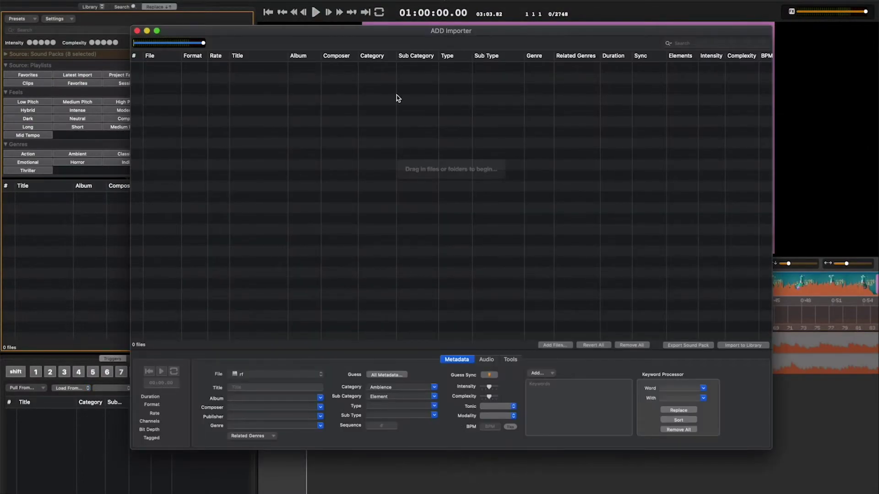
click(552, 345)
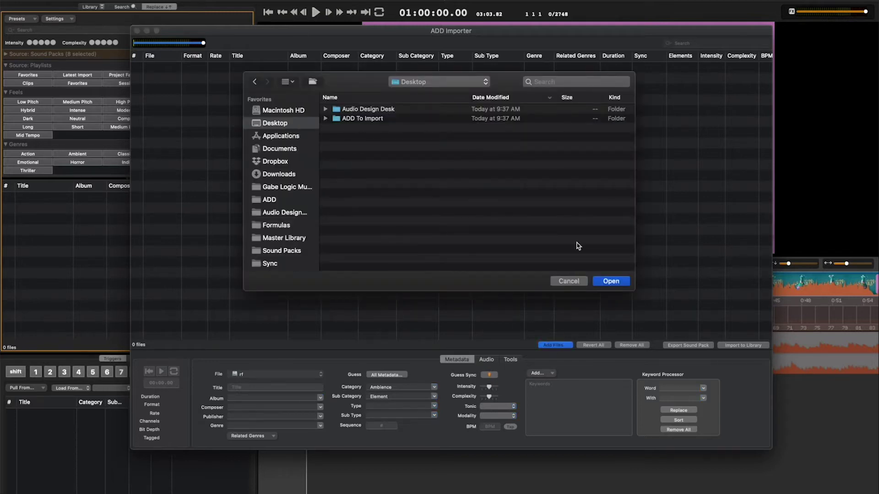
click(572, 281)
key(super+Tab)
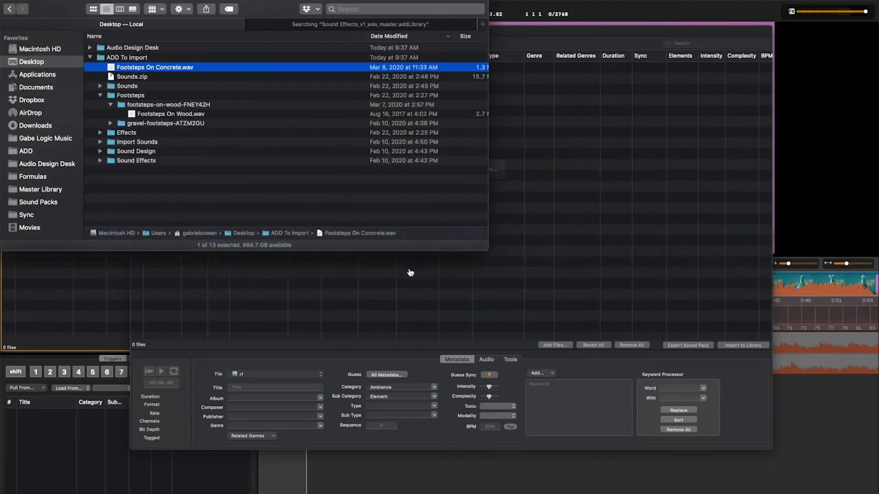
click(118, 85)
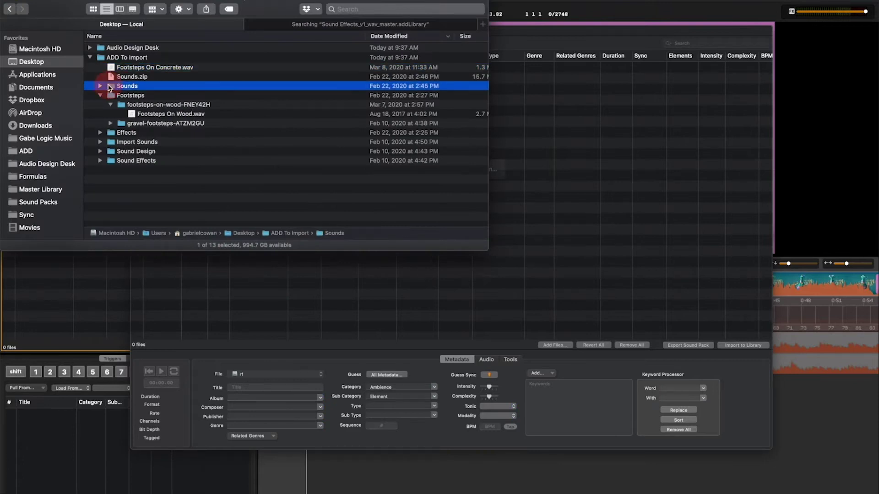
drag(119, 88, 577, 156)
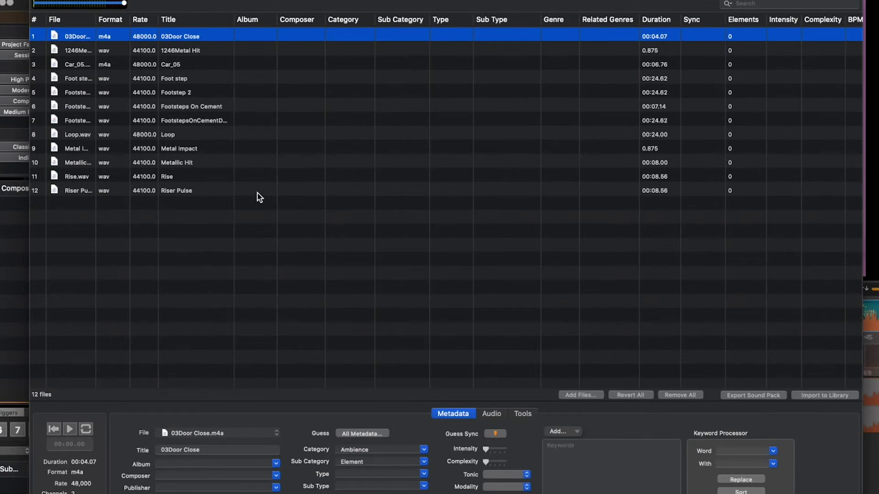
Step: Guess all metadata for every file in the importer list
click(257, 192)
key(super+a)
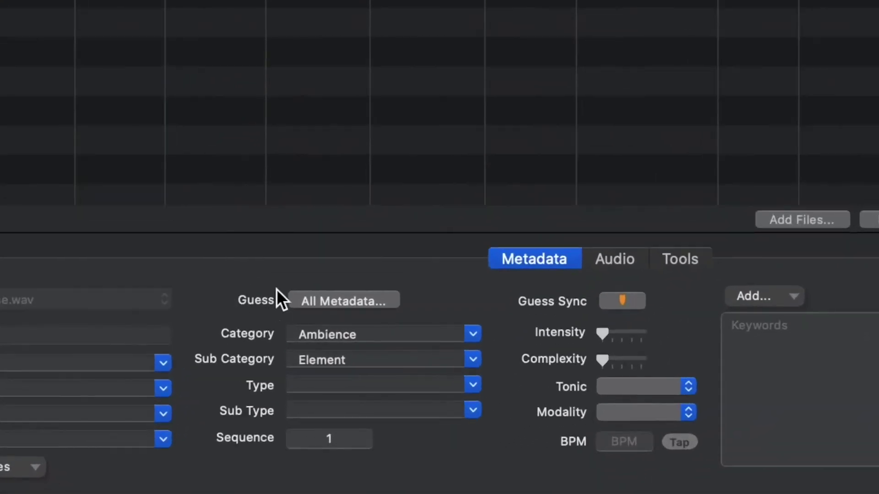
click(315, 300)
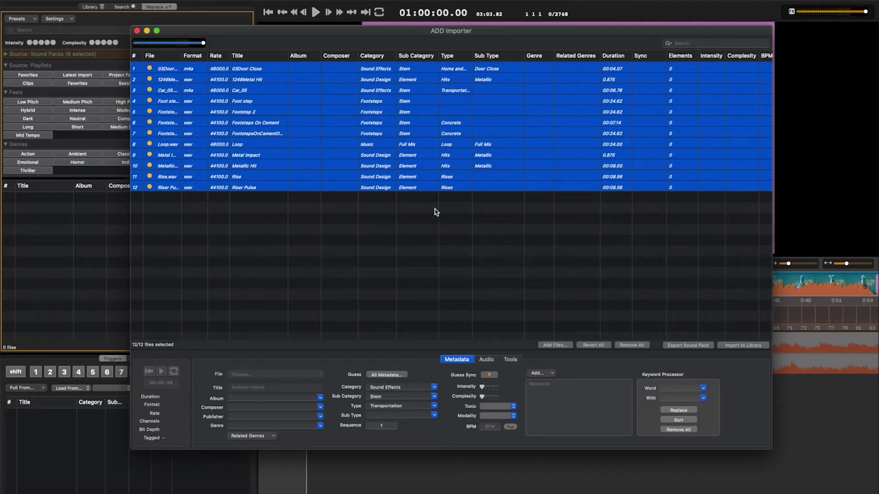
Step: Audition Car_05, then set its sub category to Element and its sub type to Drive By Car
click(356, 211)
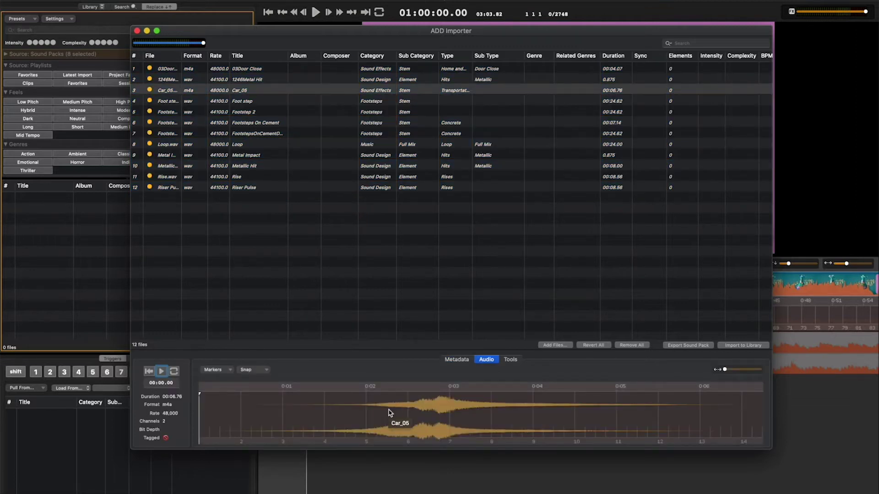
click(388, 410)
key(space)
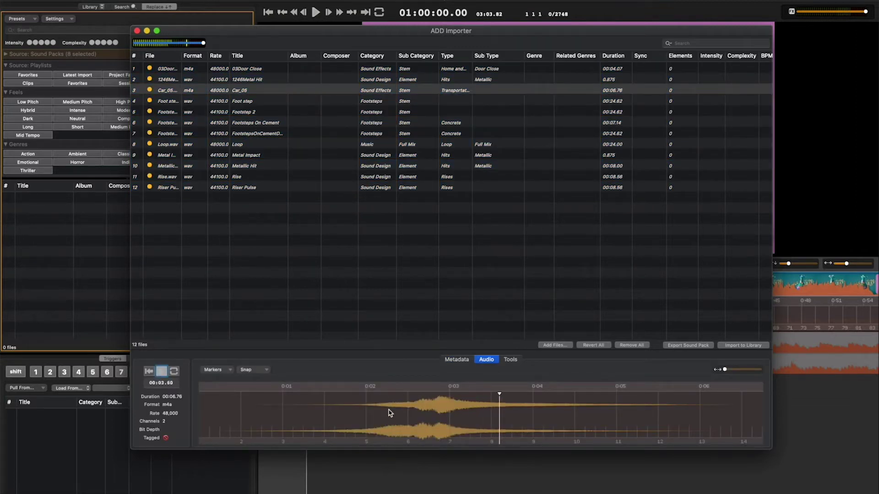
key(space)
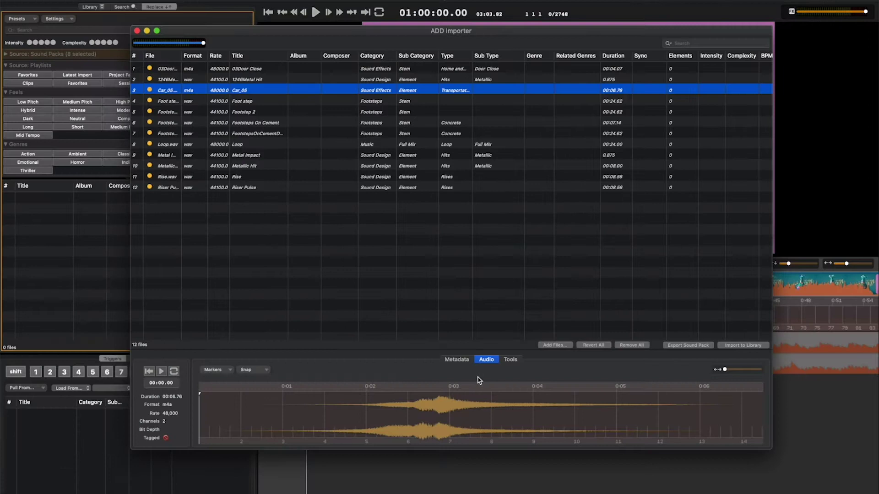
click(454, 360)
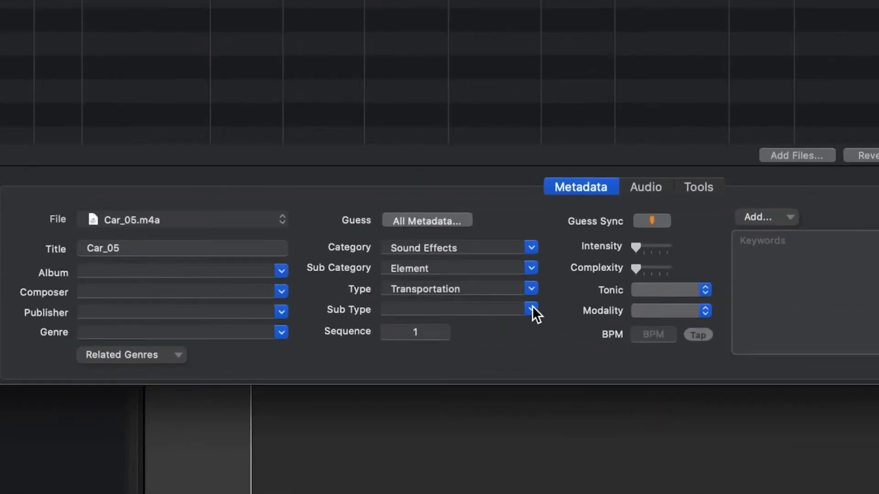
click(532, 309)
scroll(475, 215, down, 5)
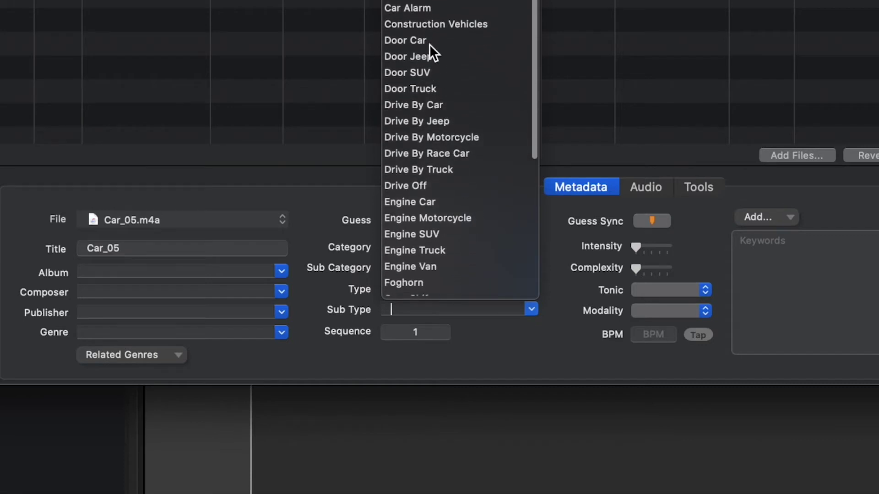
click(449, 105)
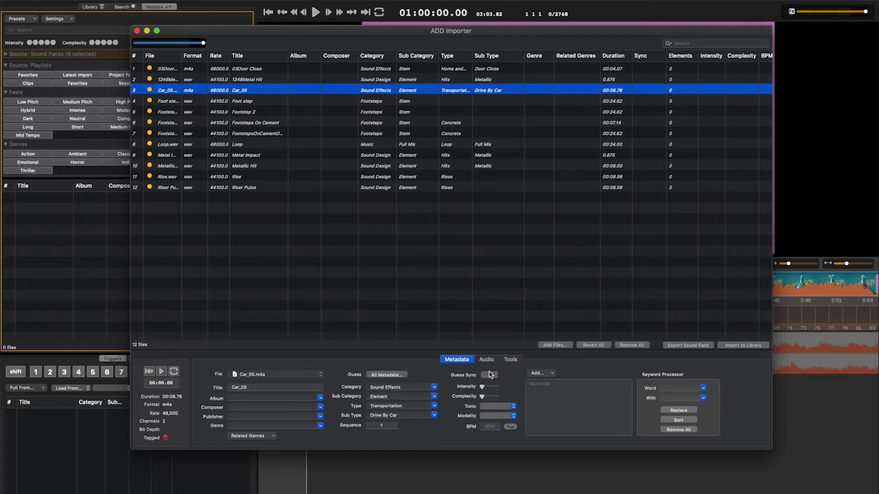
Step: Guess the sync marker for Car_05 and play the sound through the marker
click(489, 375)
click(489, 375)
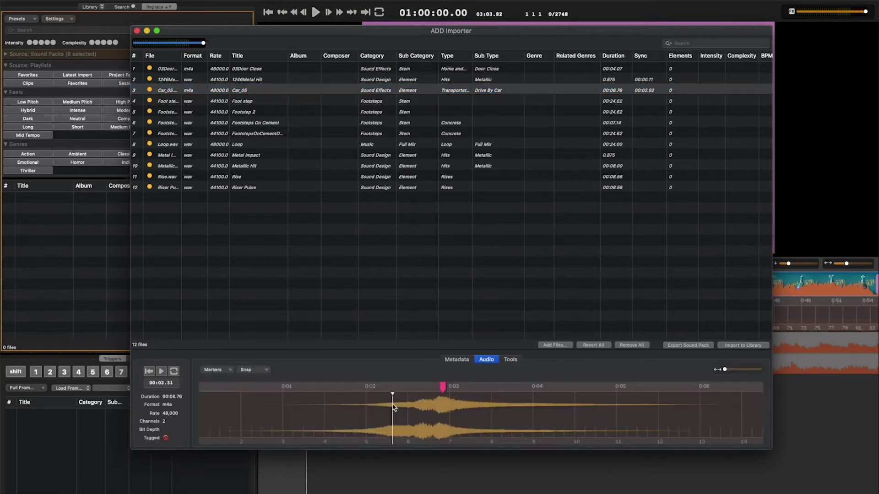
key(space)
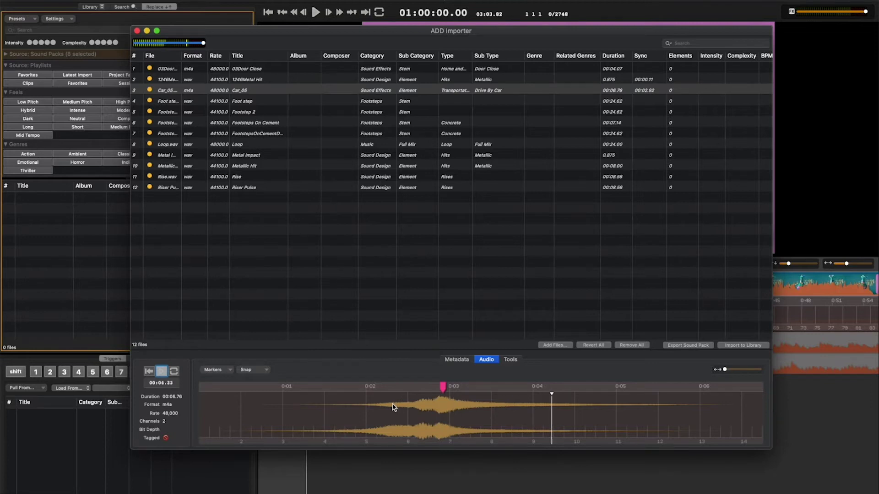
key(space)
Step: Guess sync markers for all files in the importer, then check the marker on Rise's waveform
click(335, 245)
key(super+a)
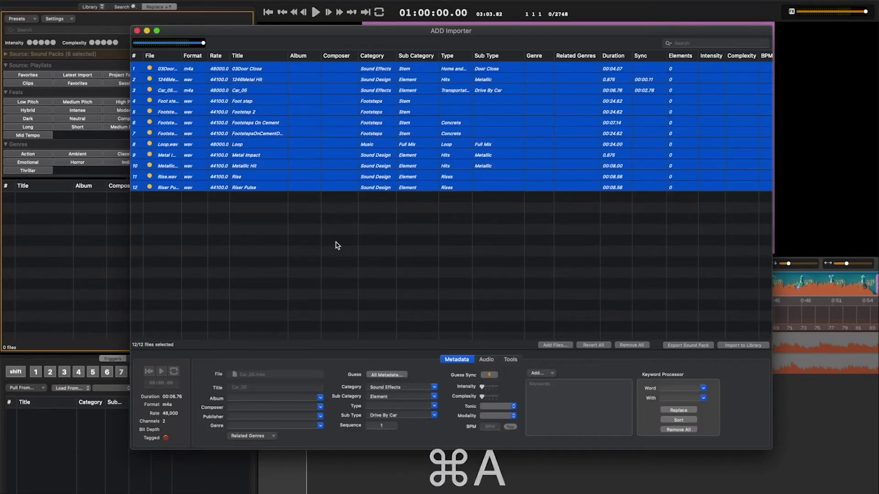
click(487, 375)
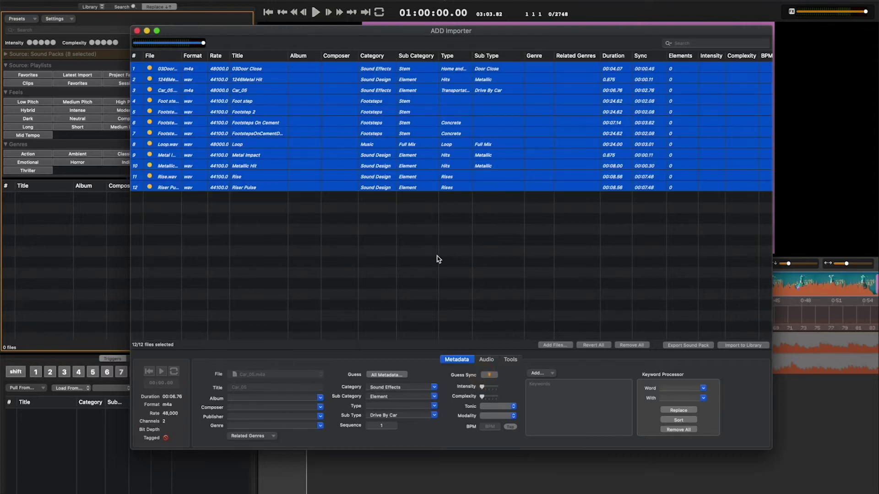
click(354, 230)
click(293, 179)
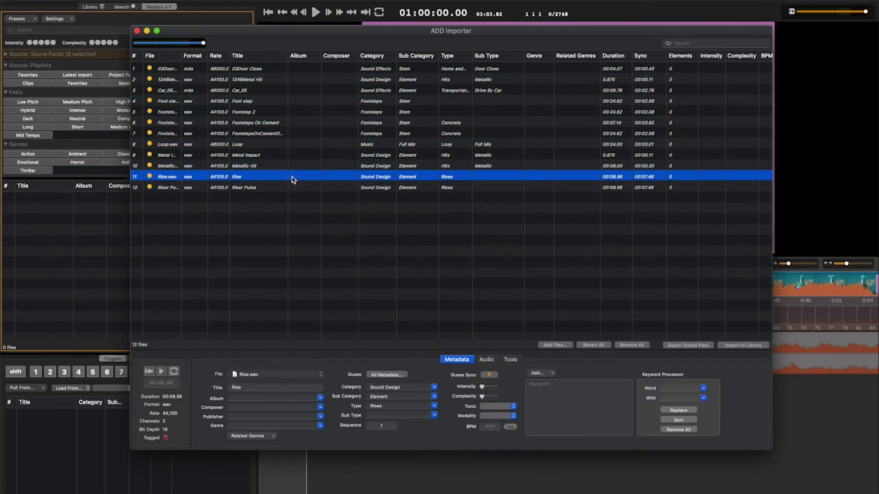
double_click(291, 178)
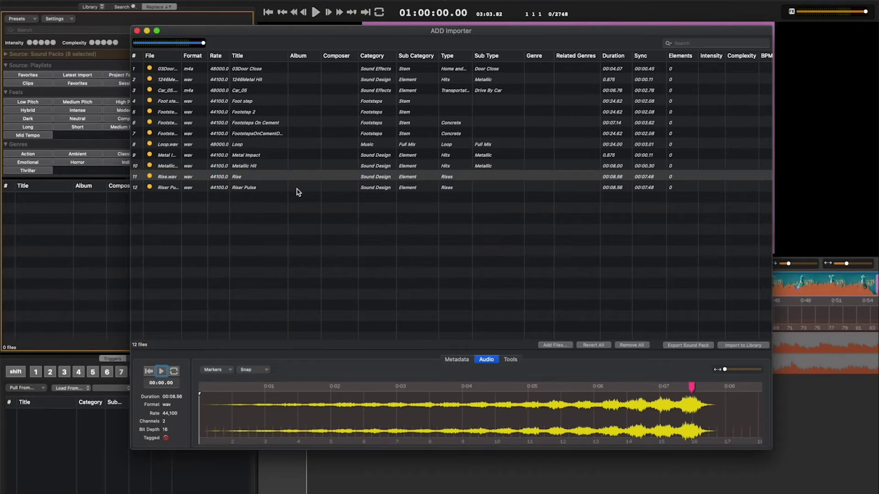
Step: Set the Foot step file's type to Concrete and its sub type to Boot 3
click(254, 155)
click(251, 146)
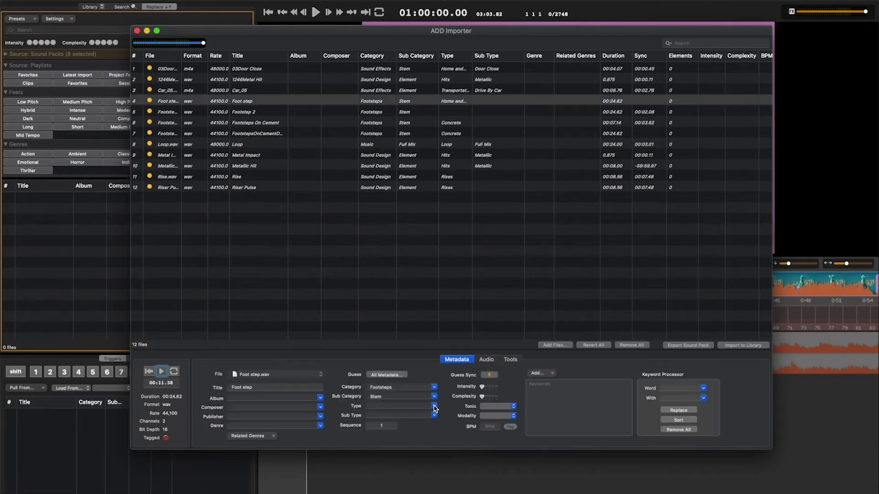
click(434, 405)
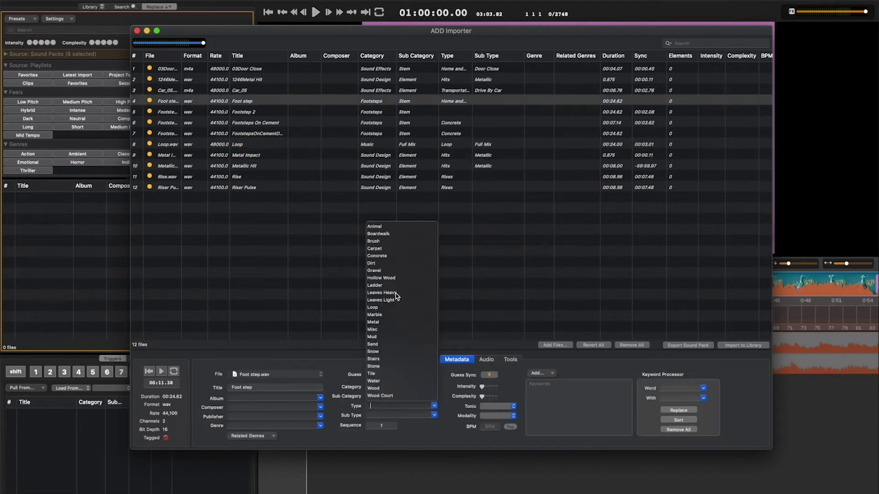
click(387, 253)
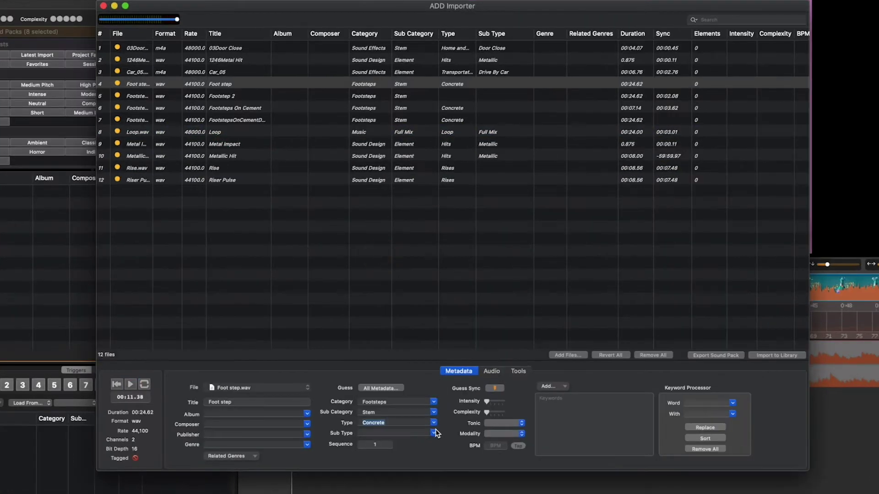
click(433, 432)
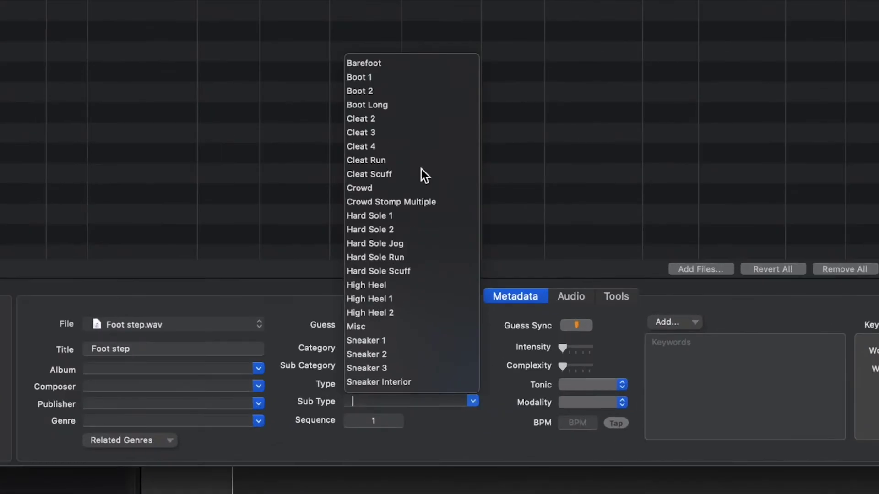
text(Boot 3)
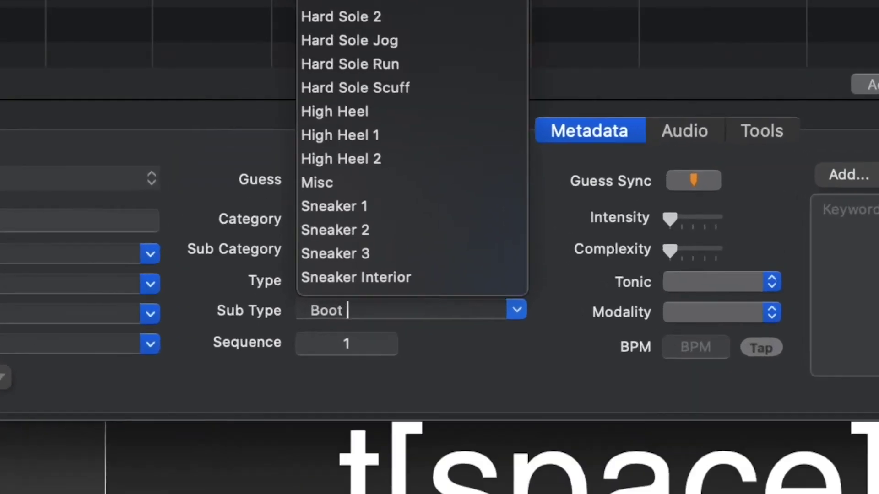
key(Return)
Step: Audition the Foot step file and mark eleven separate element regions around single steps within its first 7 seconds
click(470, 345)
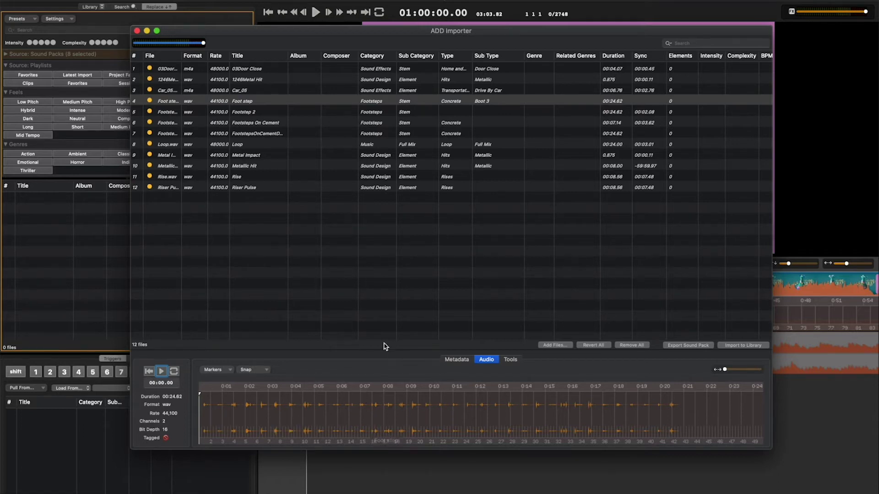
key(space)
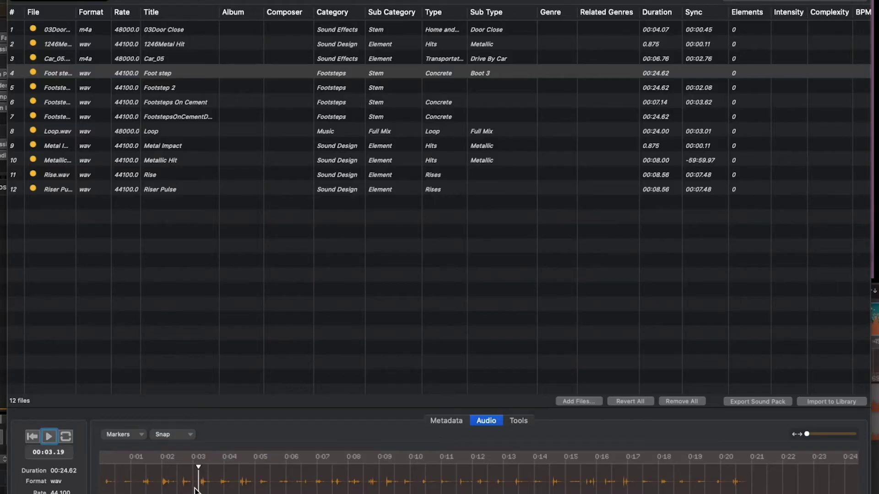
drag(104, 488, 123, 490)
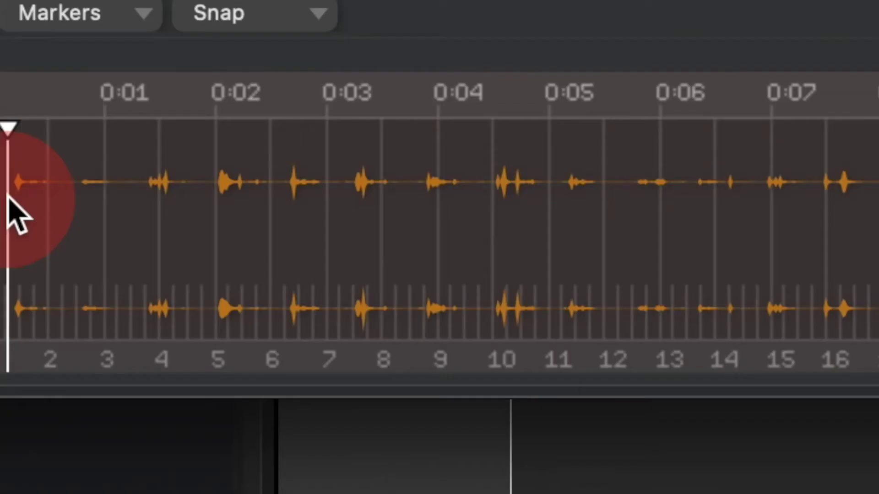
drag(79, 211, 142, 210)
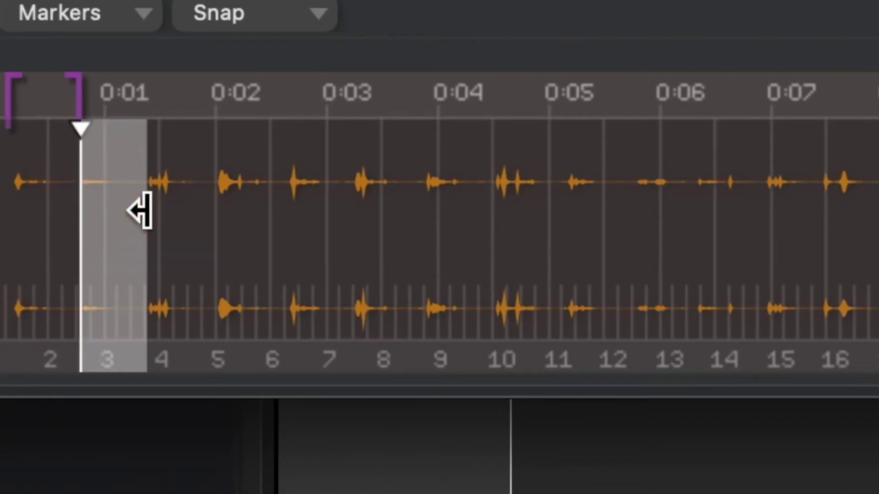
drag(206, 204, 145, 185)
mouse_move(279, 165)
mouse_down()
mouse_move(209, 172)
mouse_move(278, 164)
mouse_up()
key(m)
drag(406, 194, 344, 188)
key(m)
drag(480, 178, 409, 179)
drag(545, 183, 482, 178)
drag(603, 174, 560, 168)
drag(686, 180, 624, 177)
drag(749, 192, 686, 158)
key(m)
click(770, 154)
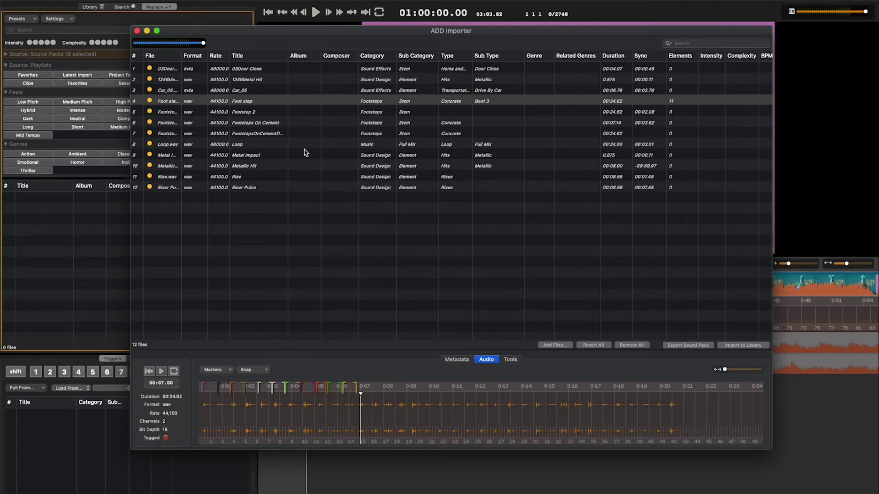
Step: Import the files to the library with Copy files, Create Elements and Guess Sync Markers In Elements enabled
click(737, 346)
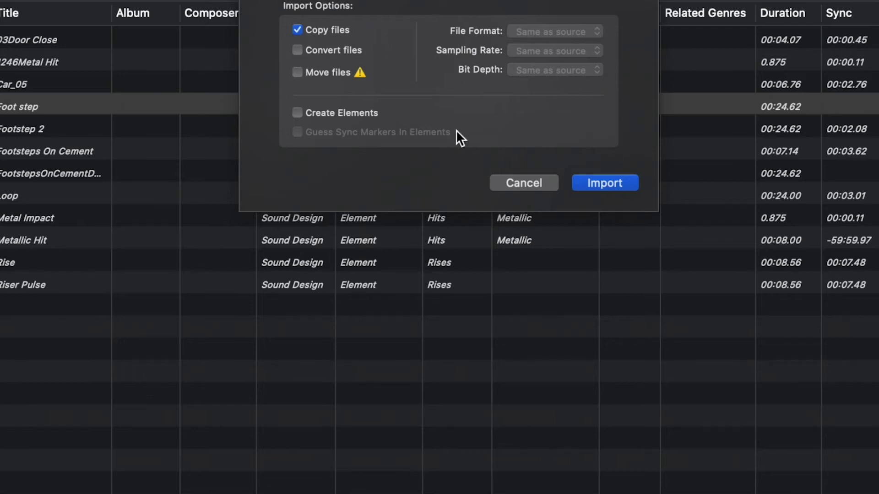
click(323, 111)
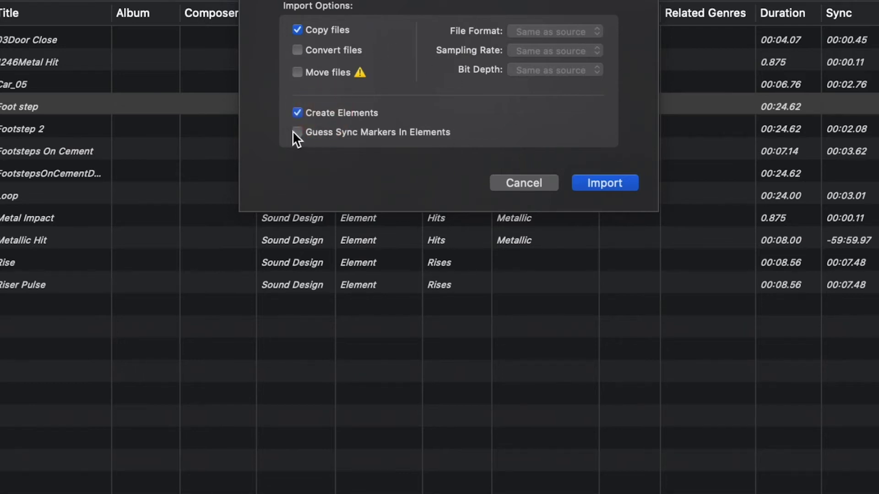
click(318, 134)
click(622, 185)
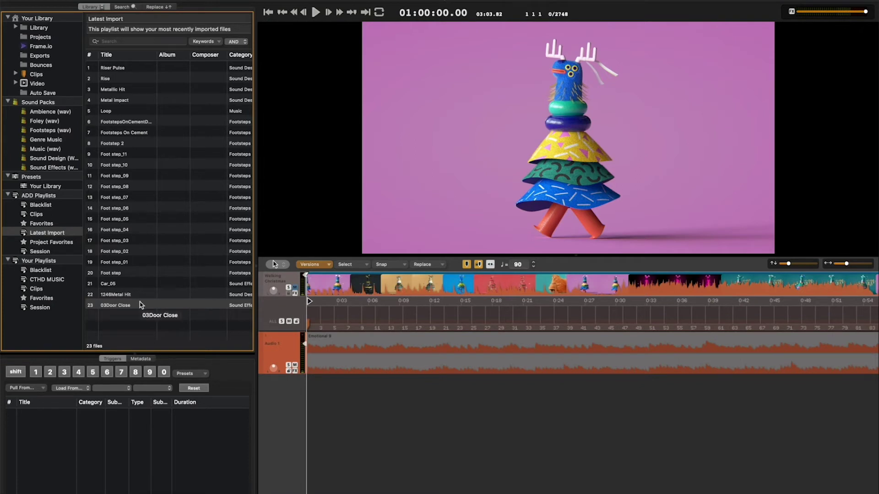
Step: Inspect the waveforms and sync markers of the newly created elements from Foot step_11 to Foot step_07
click(132, 156)
click(128, 165)
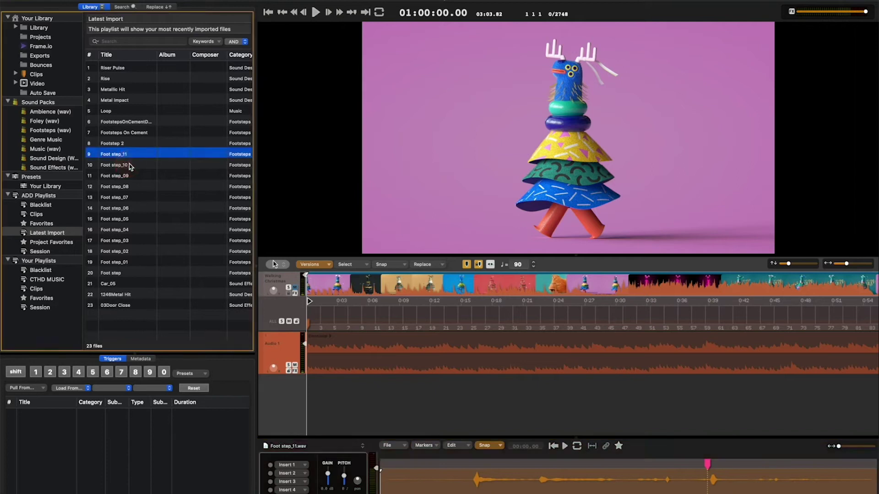
click(129, 174)
click(131, 185)
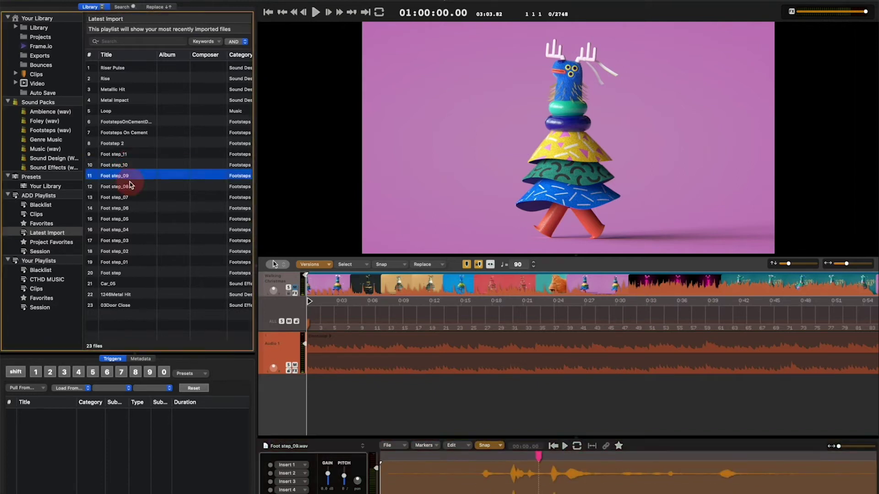
click(133, 198)
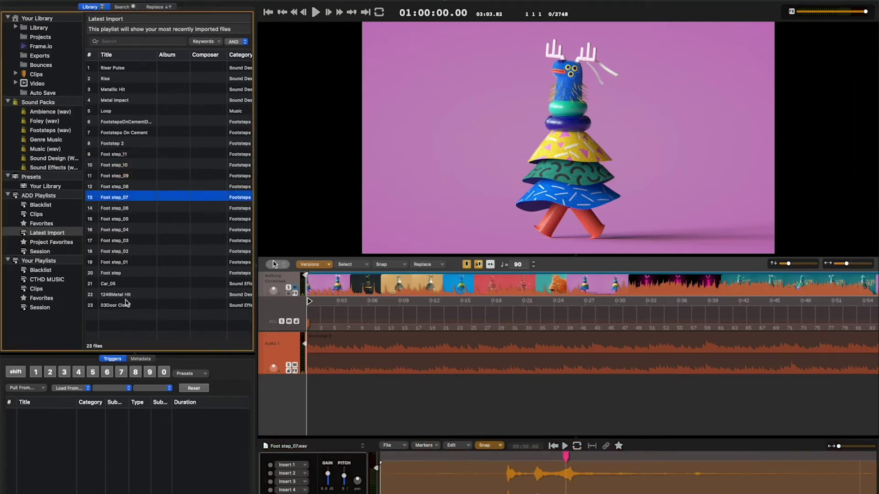
Step: Load the elements Foot step_01 to Foot step_11 from the latest import into trigger 1
click(37, 372)
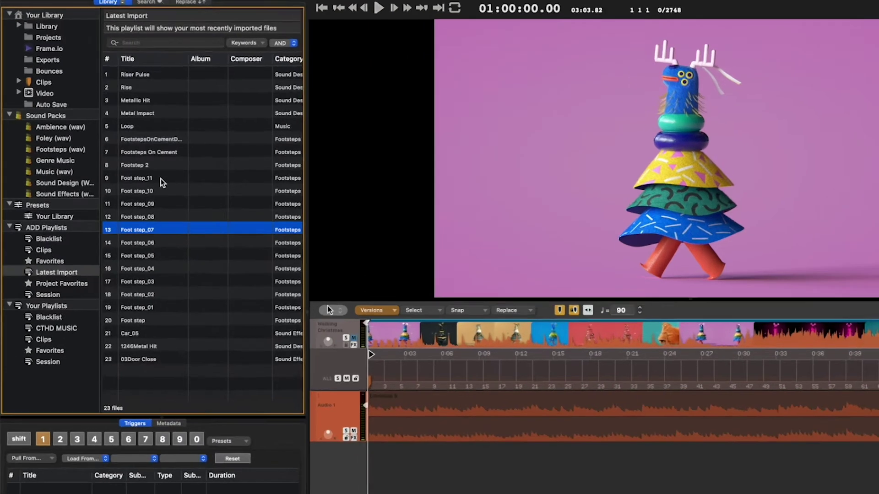
click(134, 155)
shift+click(229, 410)
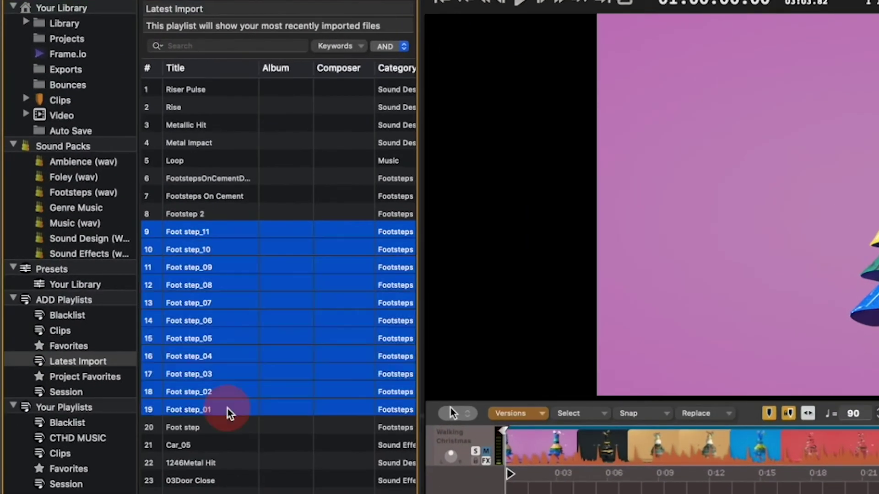
drag(192, 266, 106, 493)
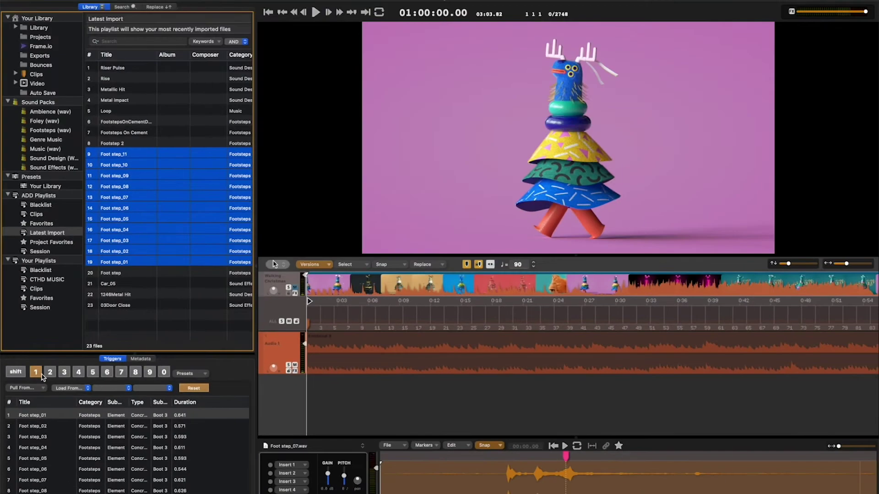
Step: Play the timeline from the start and perform trigger 1 on each step of the walking blue character, up to about 0:04
click(330, 399)
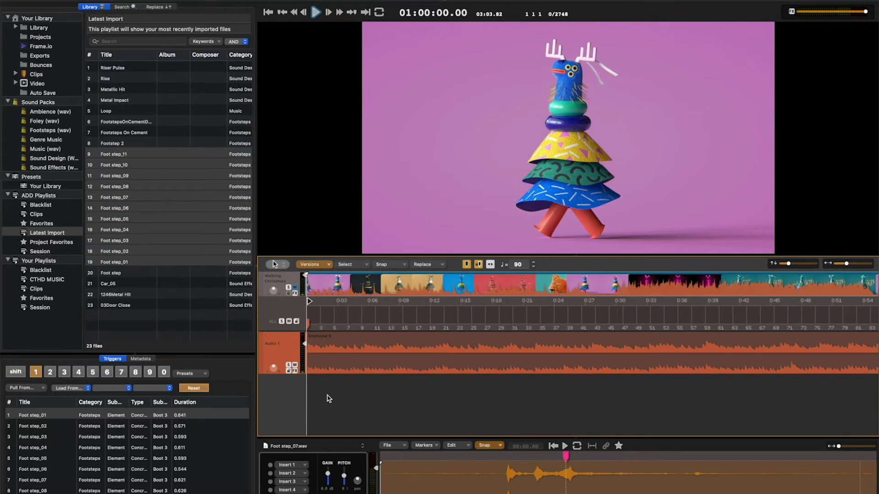
key(space)
key(1)
key(1)
key(1)
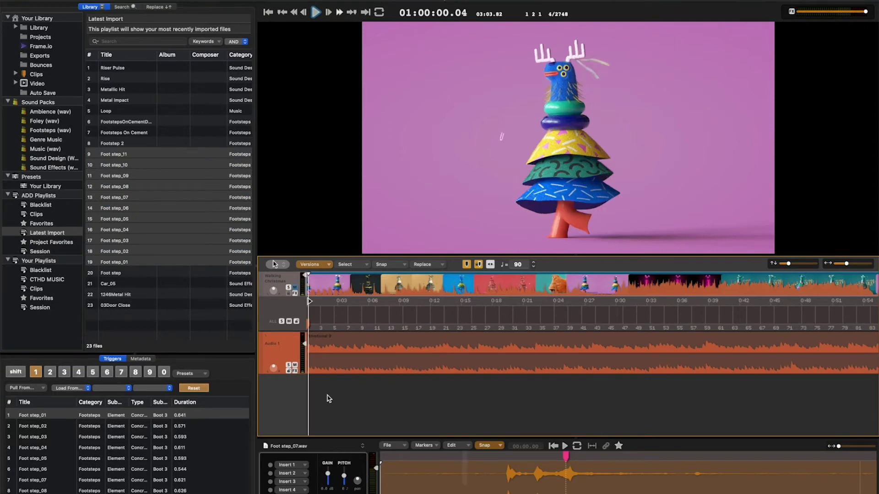
key(1)
key(1)
key(1)
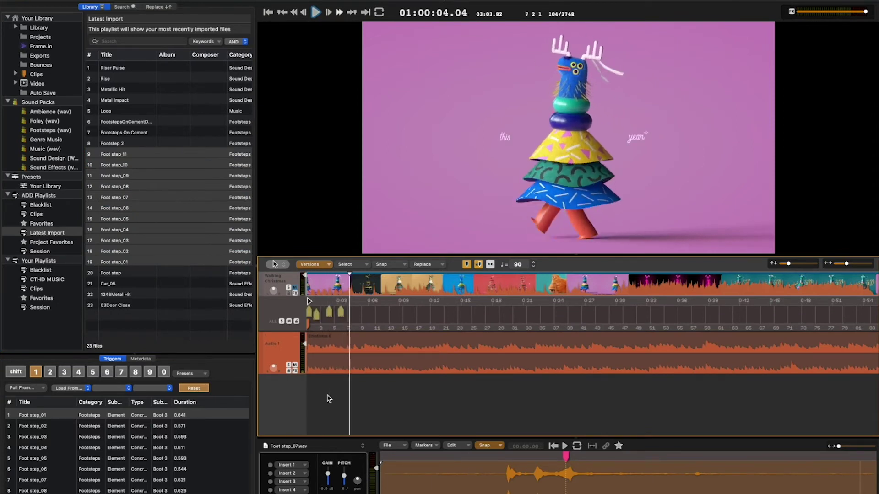
key(space)
Step: Play the timeline from the start to check the triggered footsteps against the picture
key(Return)
key(space)
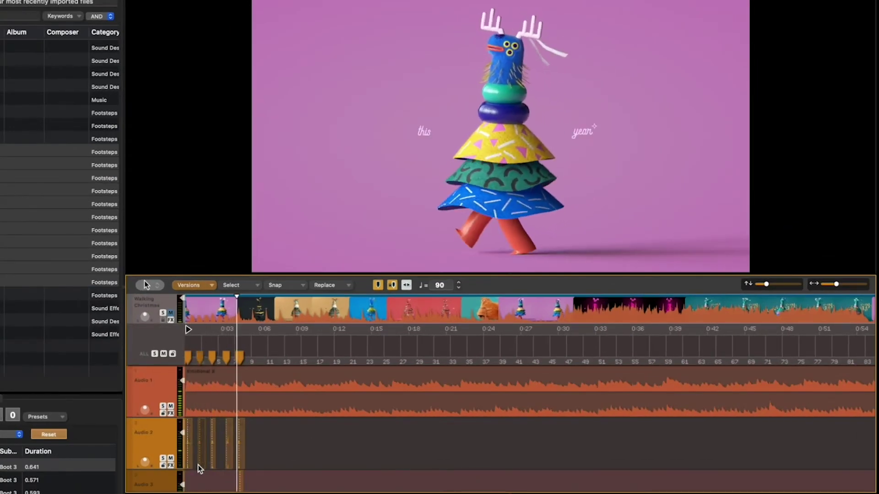
key(space)
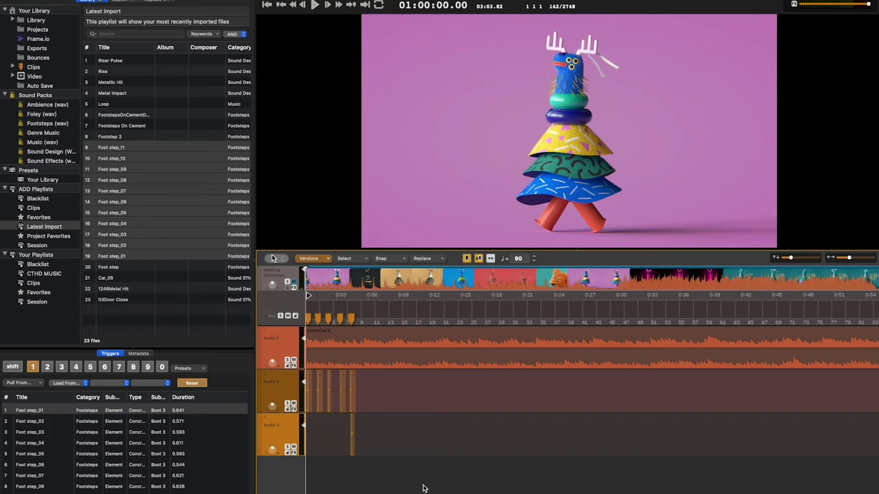
Step: Add Footsteps On Wood.wav from the footsteps-on-wood folder in Finder to the Audio 2 track at about 0:09
key(super+Tab)
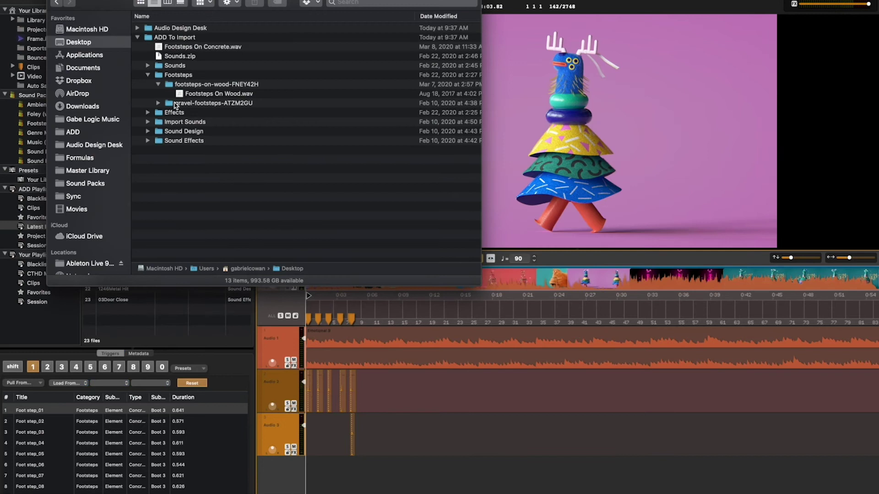
click(175, 105)
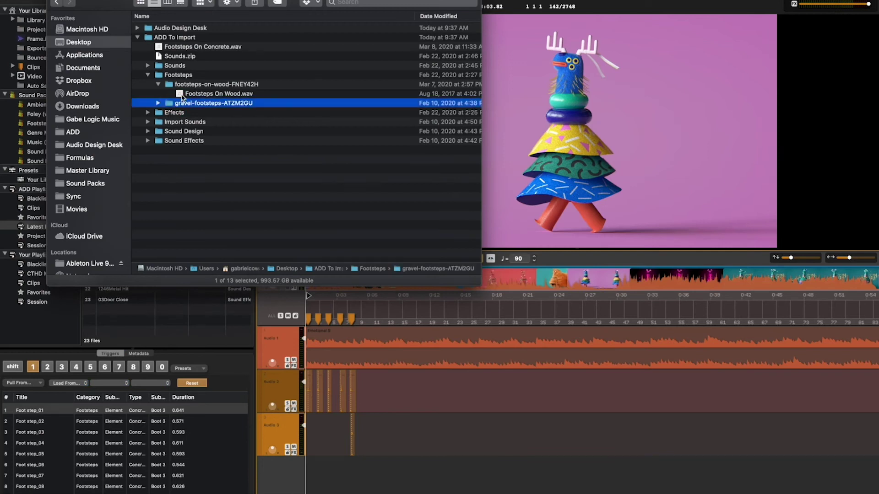
click(182, 94)
drag(180, 97, 402, 389)
click(475, 449)
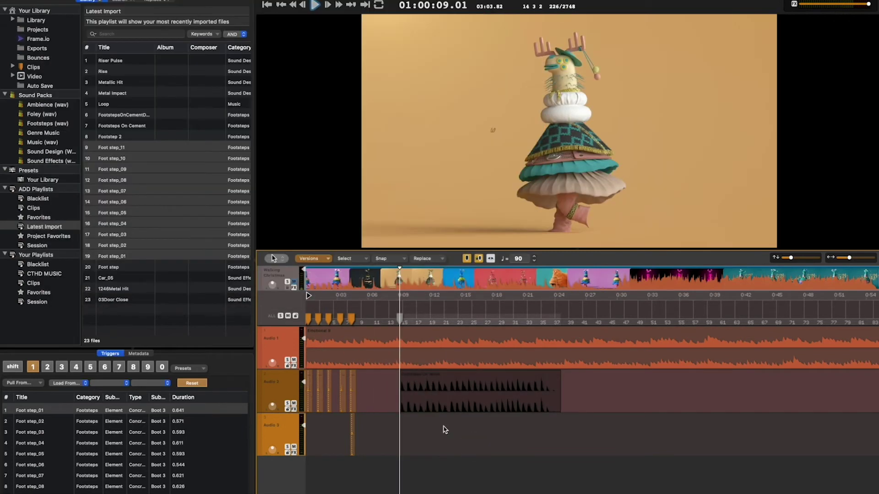
Step: Open the Footsteps On Wood clip in the editor and mark eight element regions around single steps within its first 5 seconds
double_click(448, 405)
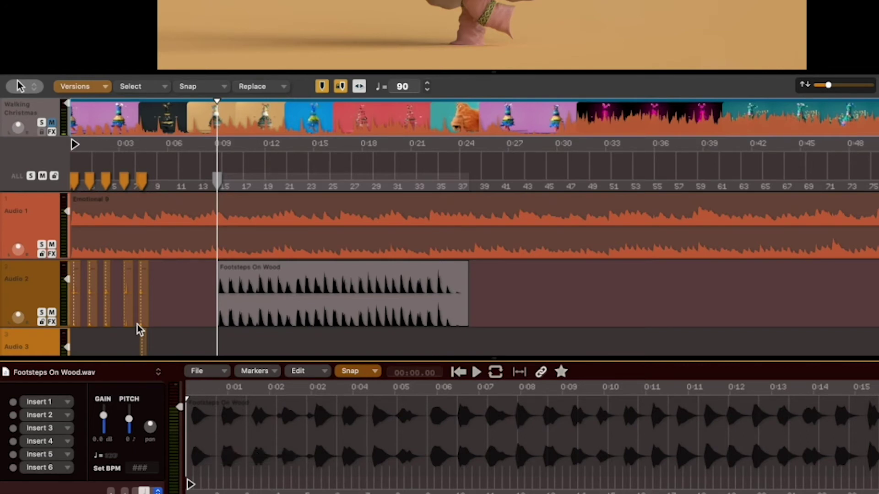
drag(216, 416, 190, 417)
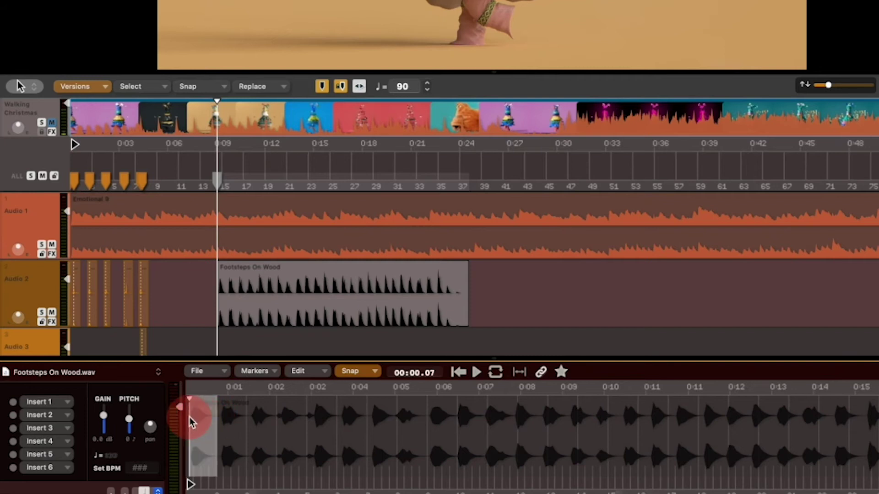
key(u)
drag(247, 419, 219, 417)
key(u)
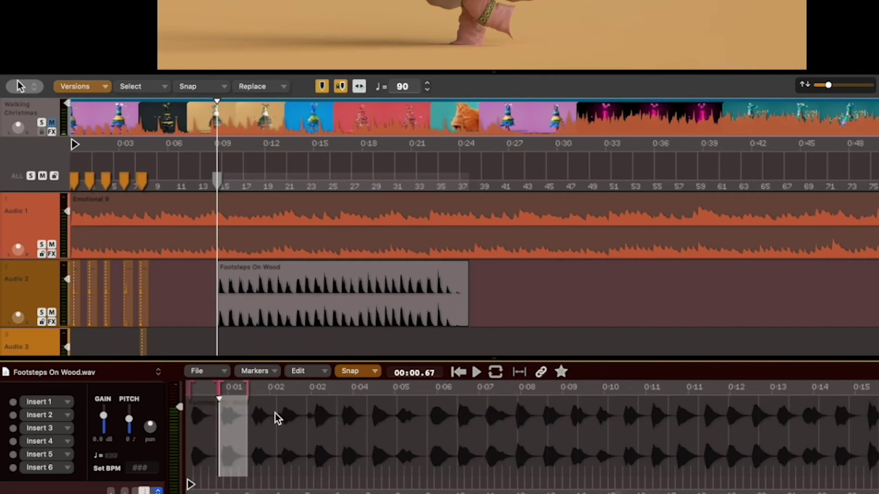
drag(275, 414, 249, 414)
key(u)
drag(303, 414, 274, 412)
key(u)
drag(337, 414, 306, 415)
key(u)
drag(370, 416, 338, 415)
key(u)
mouse_move(398, 414)
mouse_down()
mouse_move(373, 408)
mouse_move(409, 416)
mouse_up()
key(u)
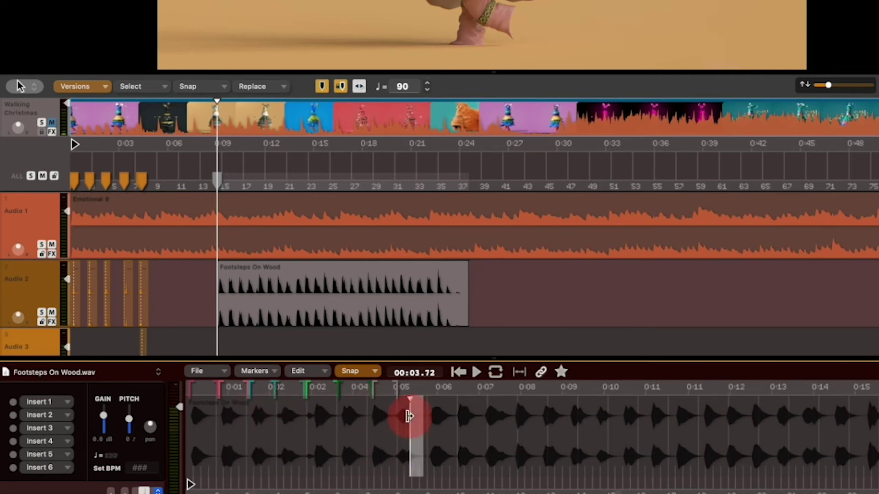
Step: Export the marked elements as audio files to the Footsteps folder of the library
click(209, 370)
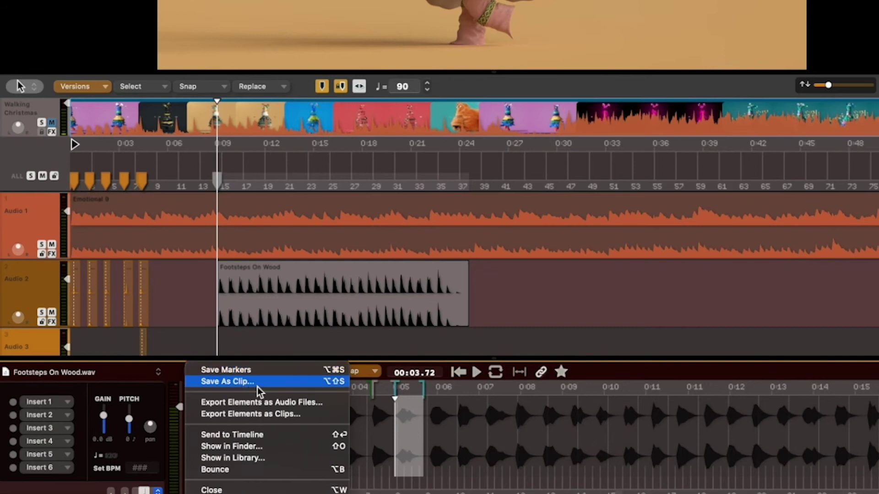
click(309, 403)
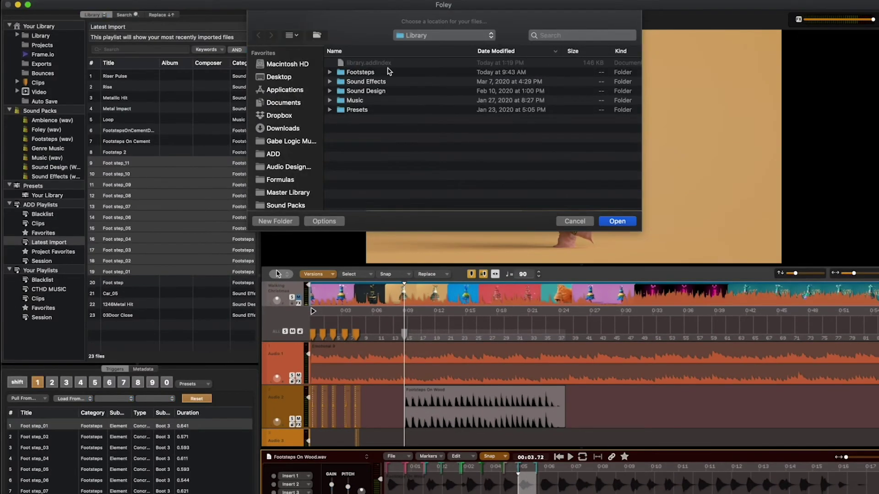
double_click(389, 72)
click(610, 224)
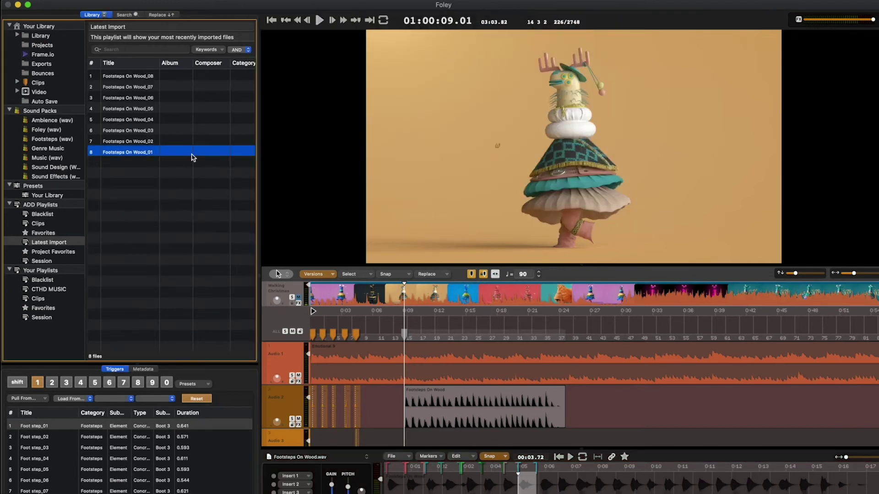
Step: Load all eight exported Footsteps On Wood elements into trigger 2
click(53, 382)
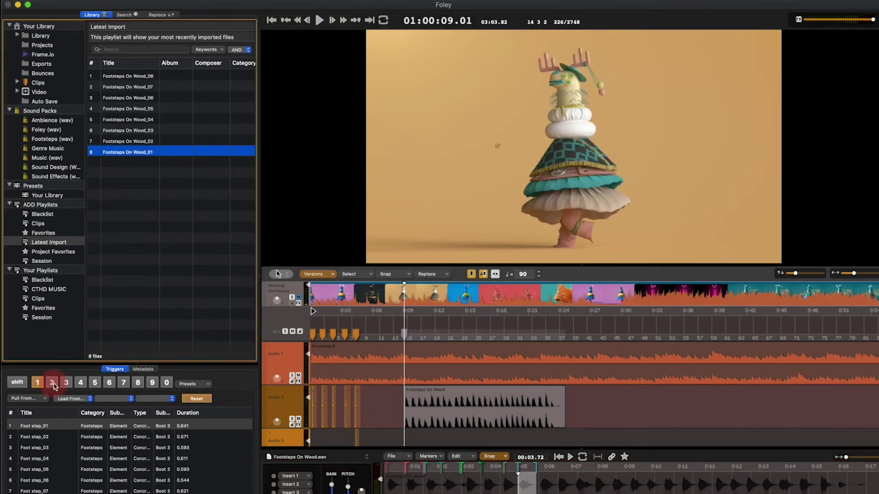
shift+click(127, 77)
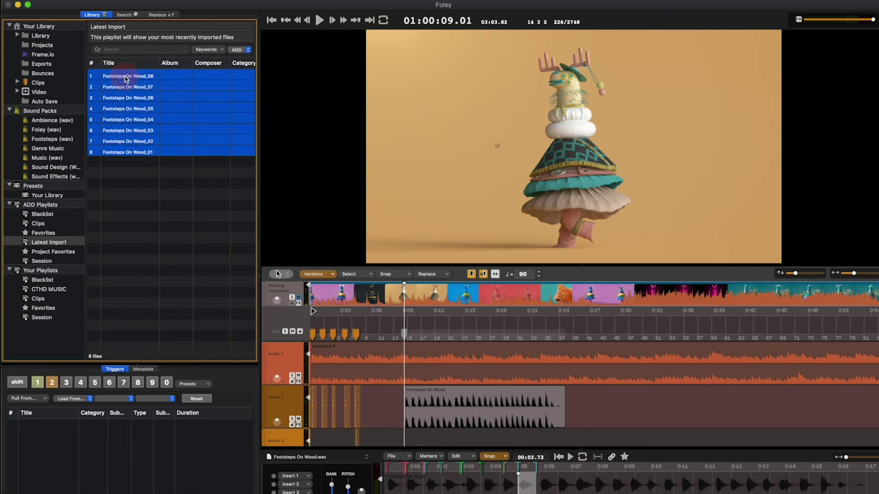
drag(122, 77, 63, 440)
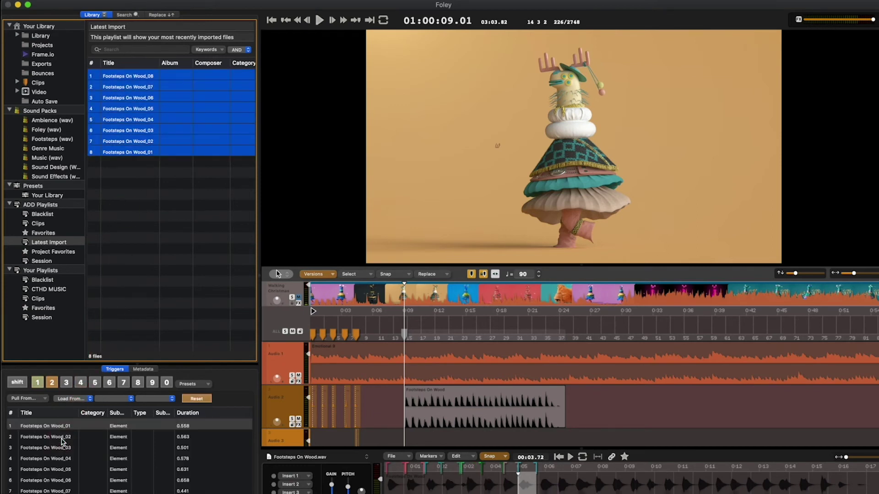
Step: Delete the full Footsteps On Wood clip and trigger four wood footsteps on the black-and-gold character's steps during playback from about 0:04
click(404, 404)
key(BackSpace)
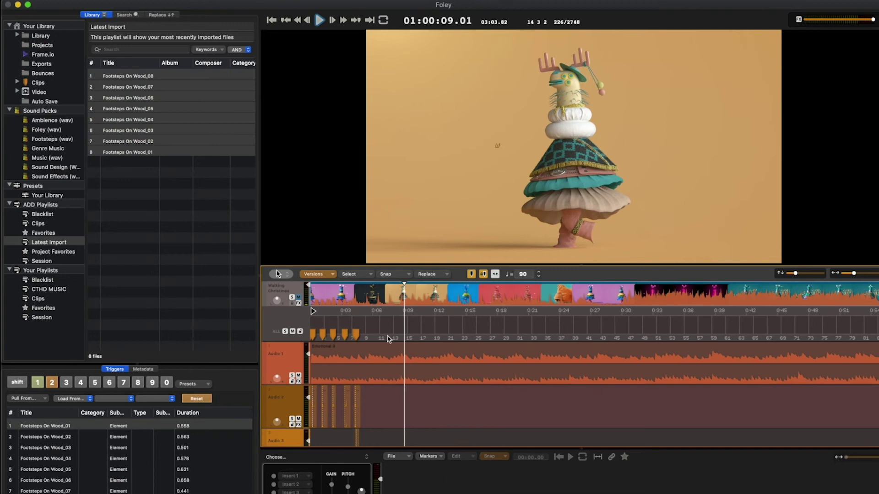
click(359, 295)
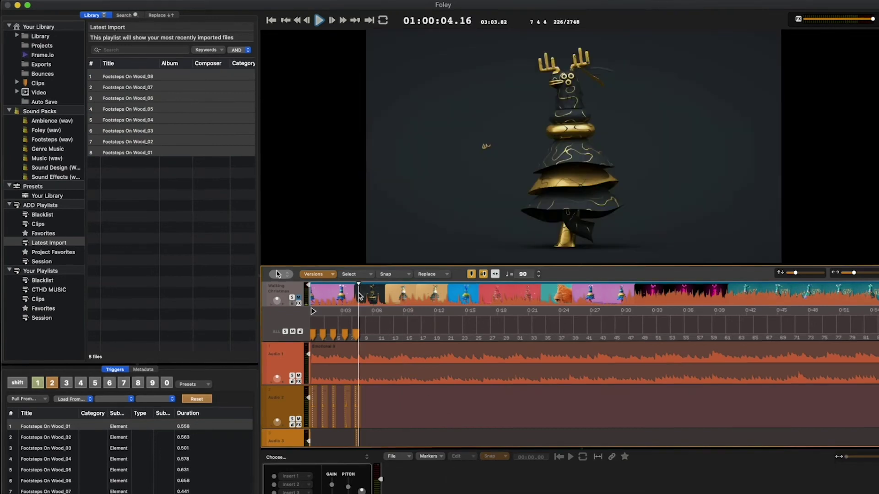
click(355, 294)
key(space)
key(1)
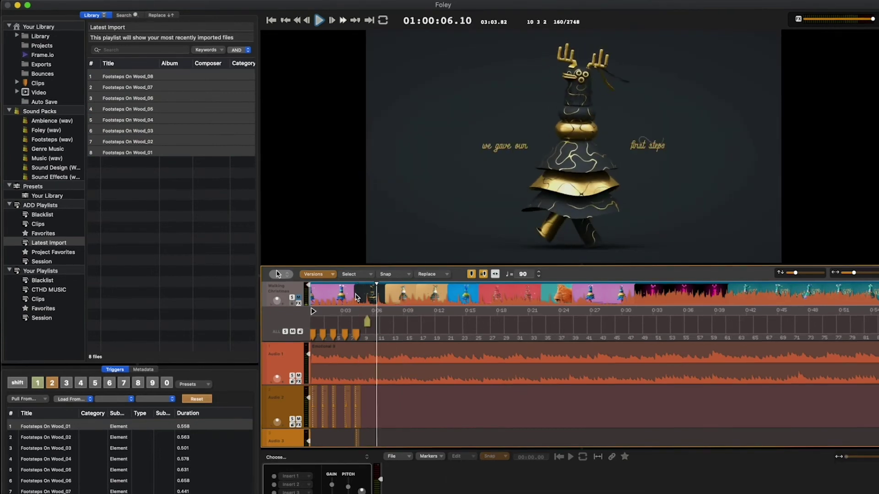
key(1)
key(1)
key(1)
key(space)
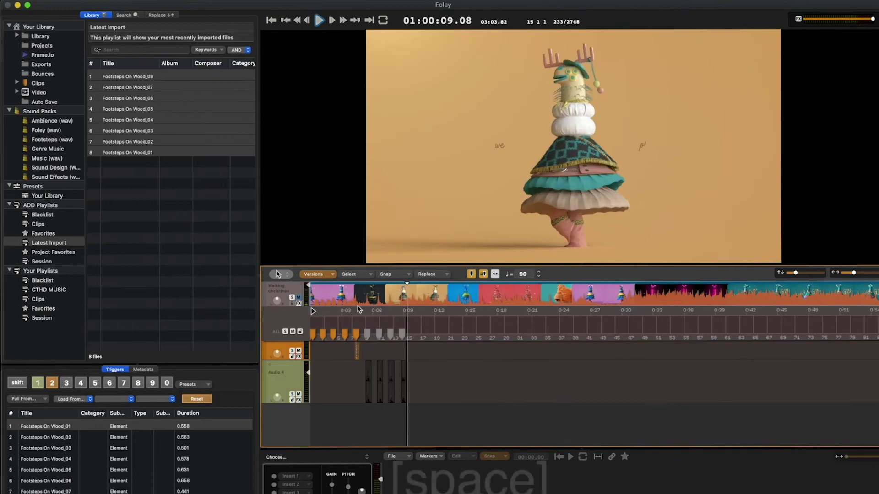
Step: Play the black-and-gold character's scene to check the sync of its wood footsteps
click(366, 297)
key(space)
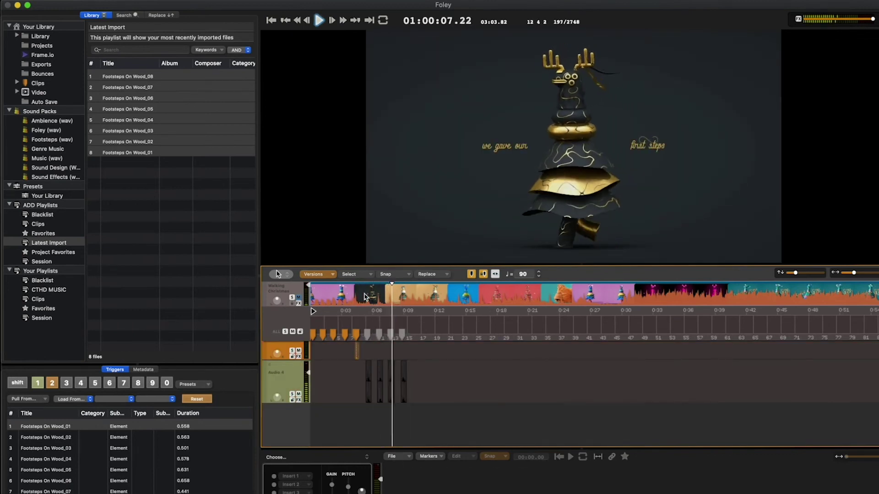
key(space)
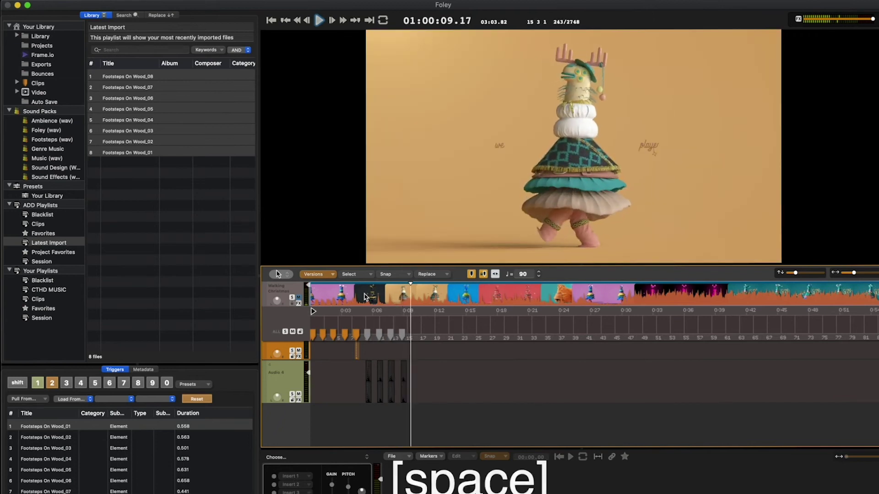
Step: Replace the footstep clips of the first scene on Audio 2 and Audio 3 with the eight Footsteps On Wood elements
scroll(376, 402, up, 3)
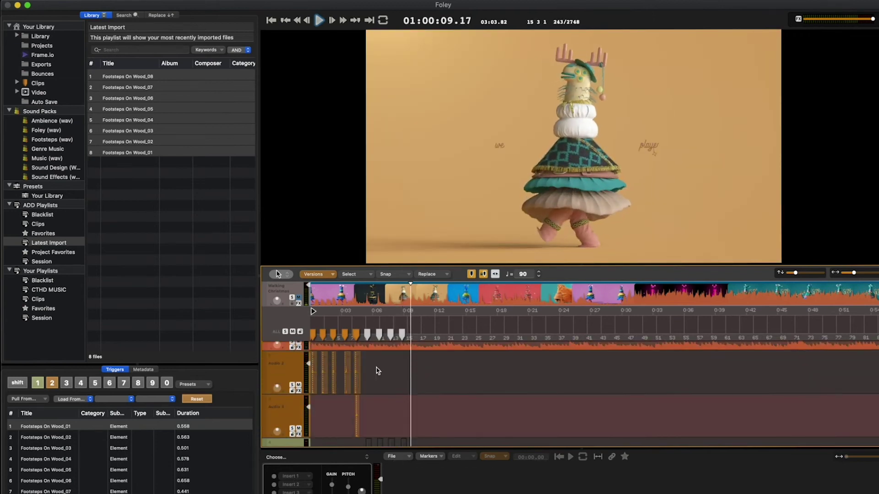
drag(376, 371, 307, 423)
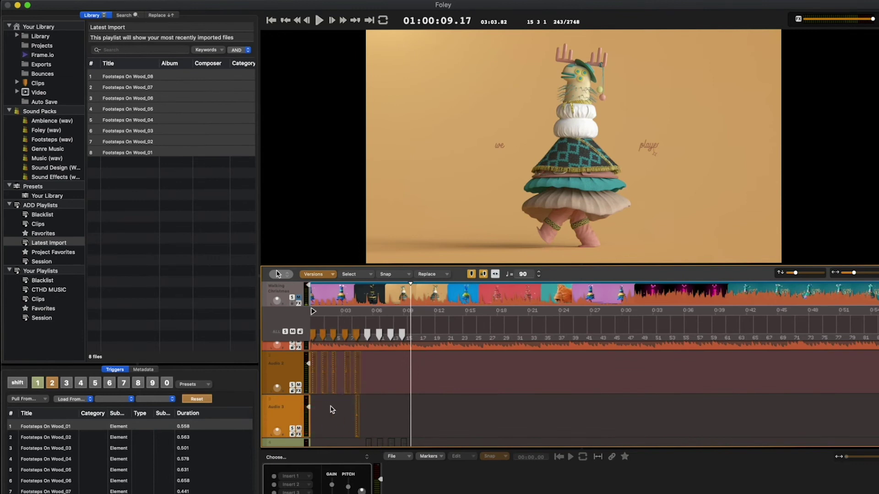
key(super+a)
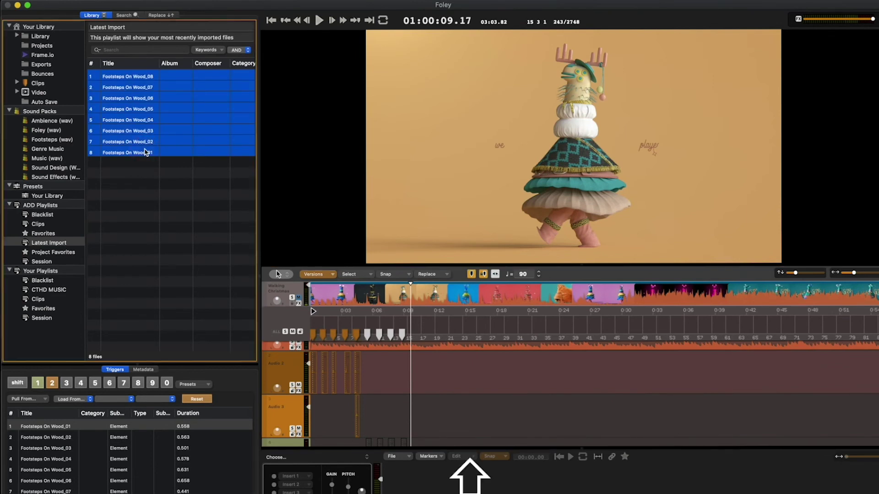
key(shift+Return)
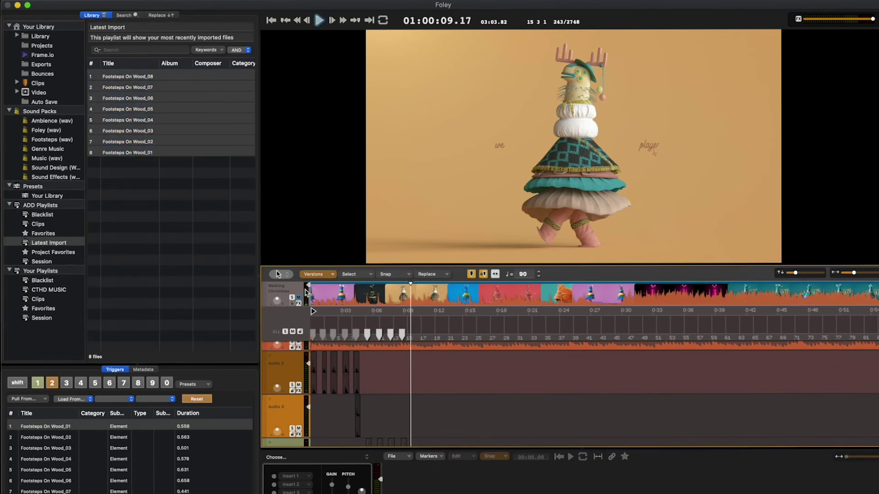
Step: Play the timeline from the start to hear the replaced footsteps together with the wood footsteps of the second scene
key(Return)
key(space)
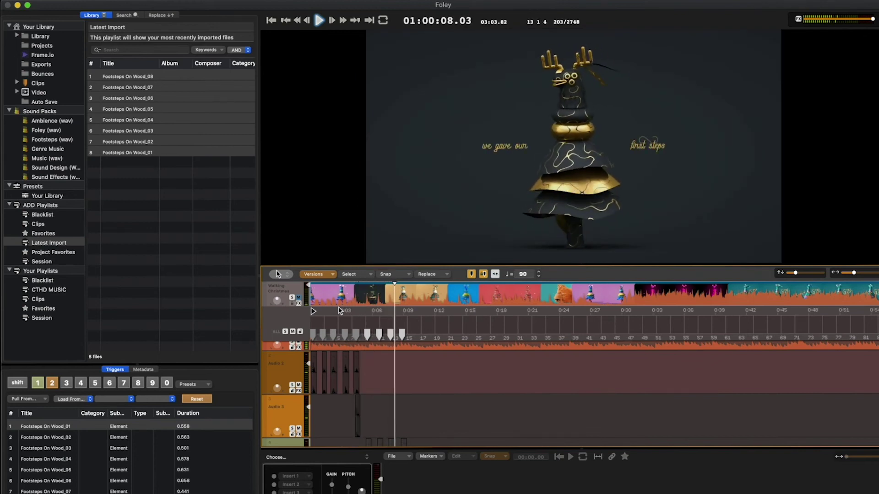
key(space)
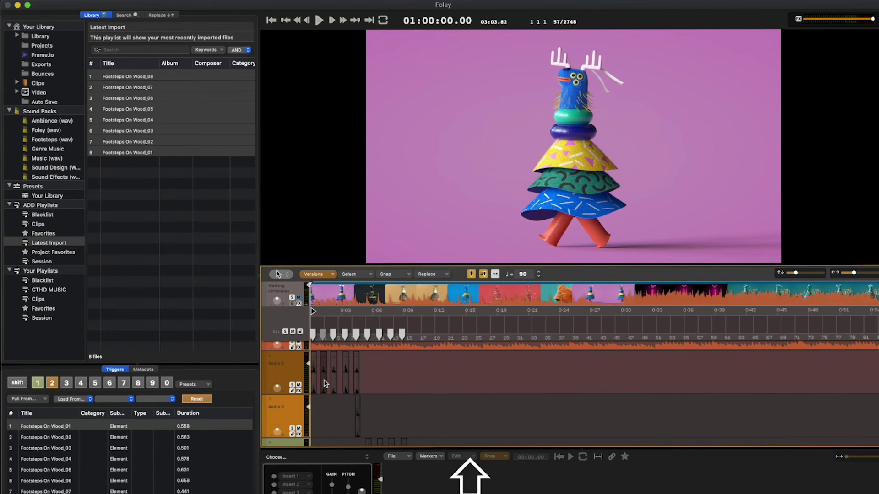
Step: Audition alternative wood footsteps for the second clip on Audio 2 and replace it with Footsteps On Wood_02.wav
key(shift+r)
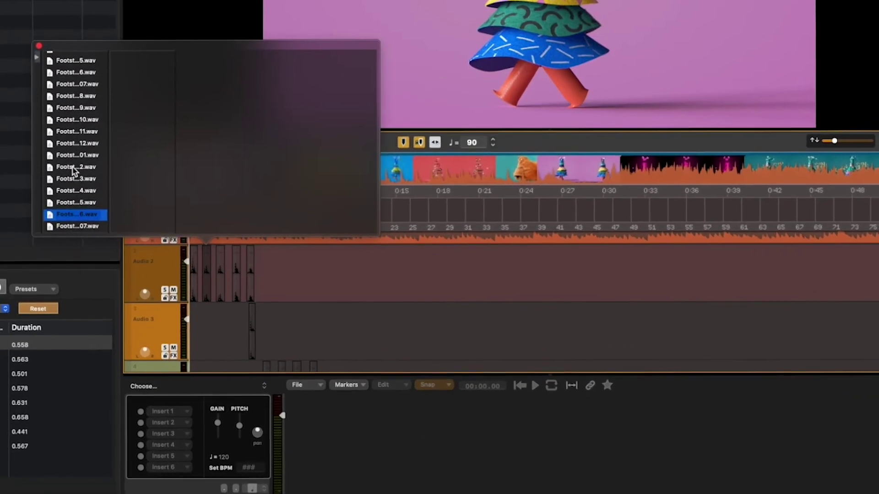
drag(110, 115, 159, 108)
key(Up)
key(Up)
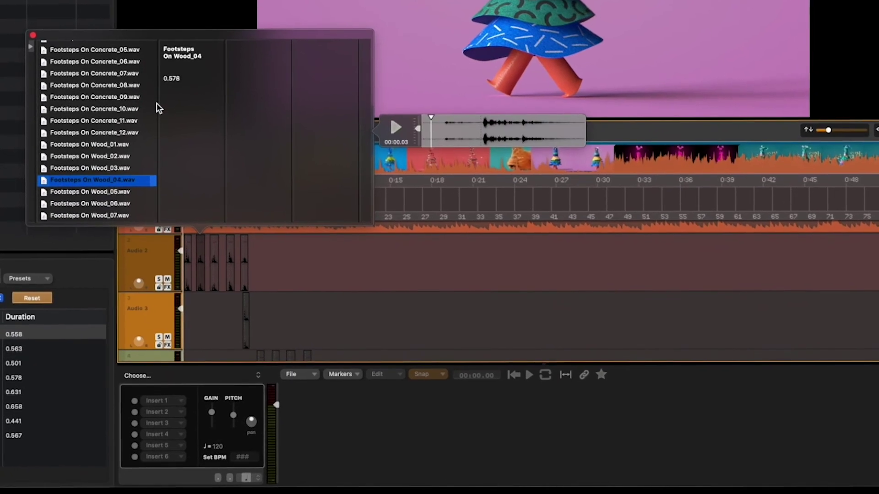
key(Up)
key(space)
key(Up)
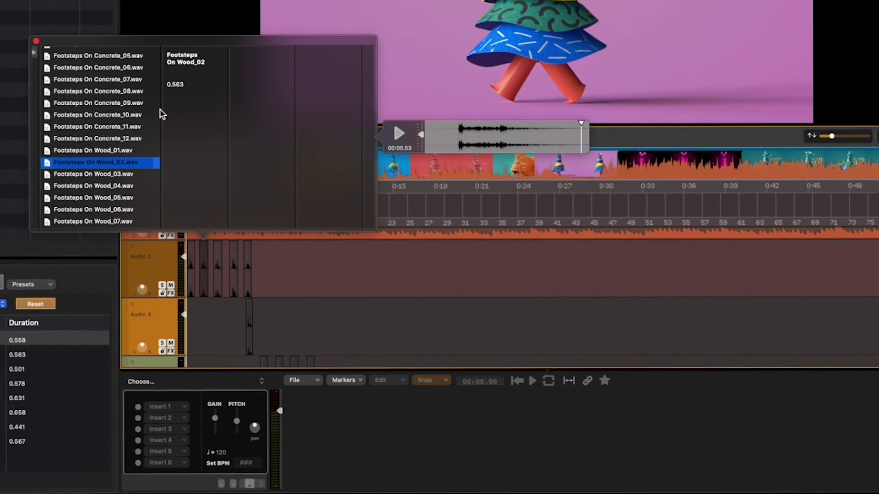
key(Return)
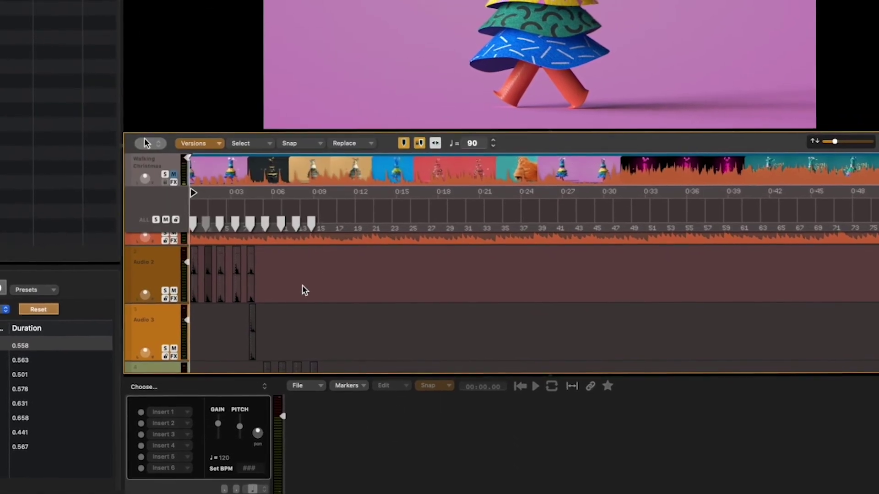
key(space)
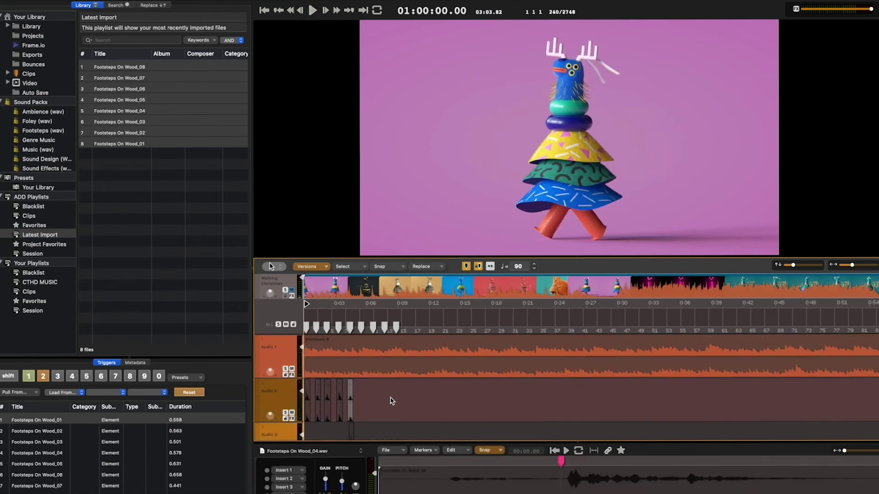
Step: Open all eight Footsteps On Wood files from the Latest Import playlist for metadata editing and select them all there
scroll(387, 394, down, 2)
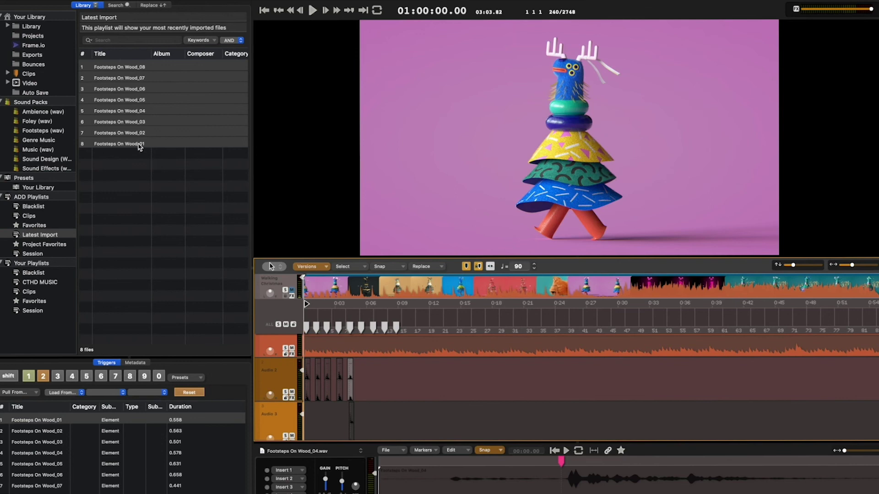
key(super+a)
right_click(139, 145)
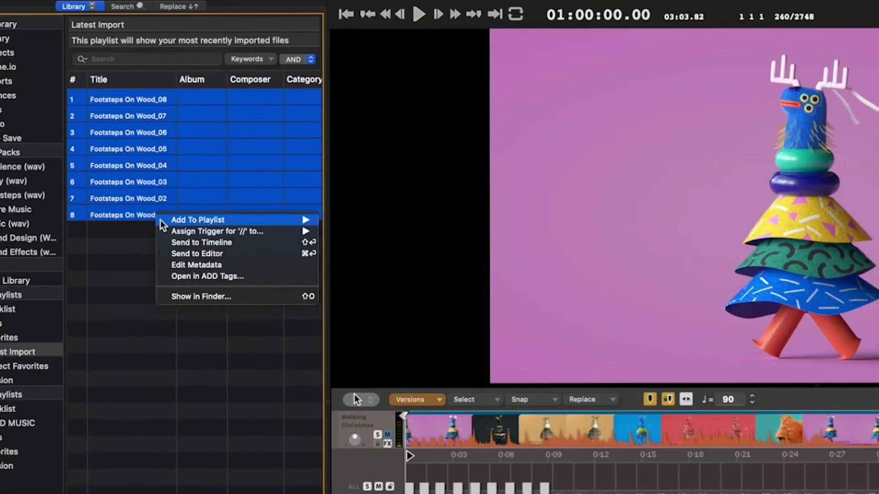
click(220, 268)
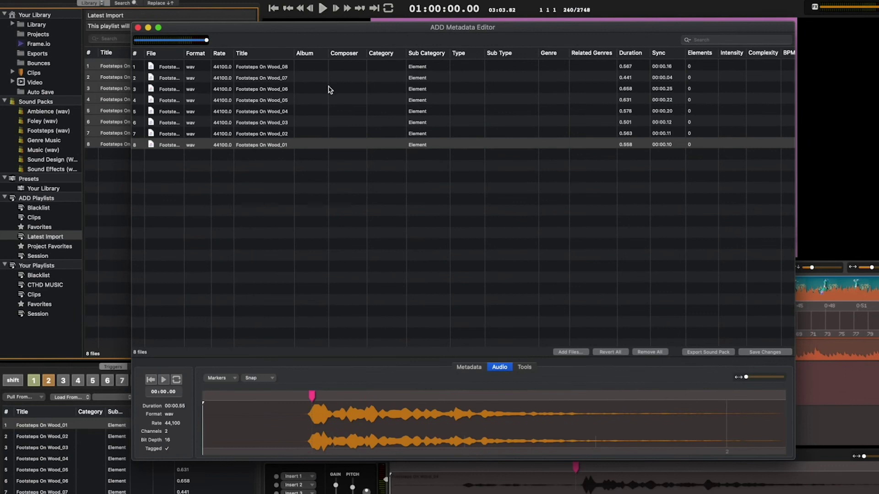
key(super+a)
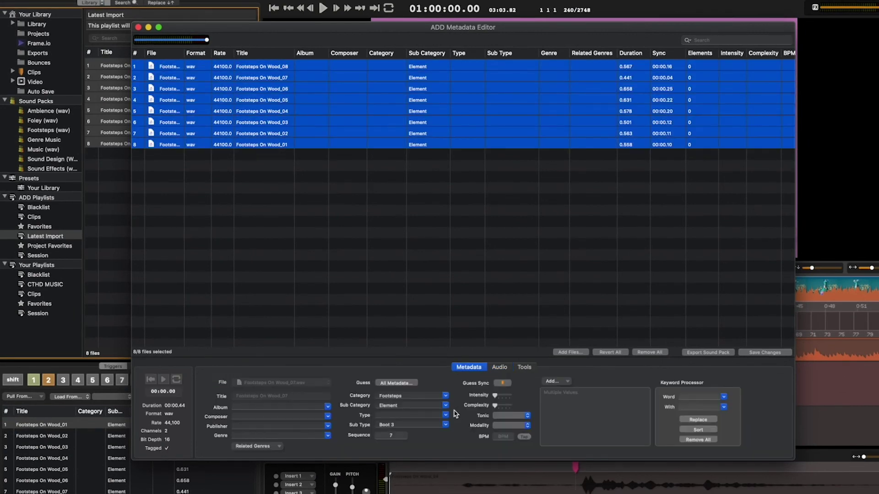
Step: Tag the eight selected files with category Footsteps, type Concrete and sub type Sneaker 1, and save the changes
click(455, 415)
click(401, 386)
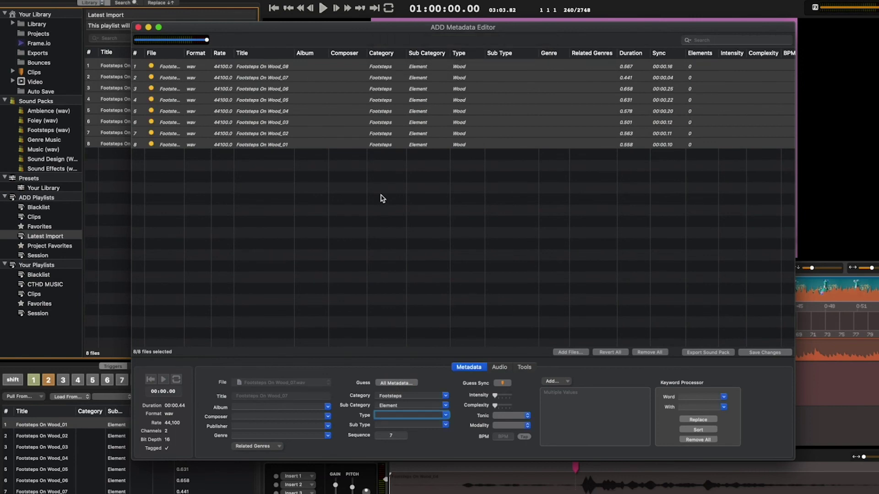
click(445, 424)
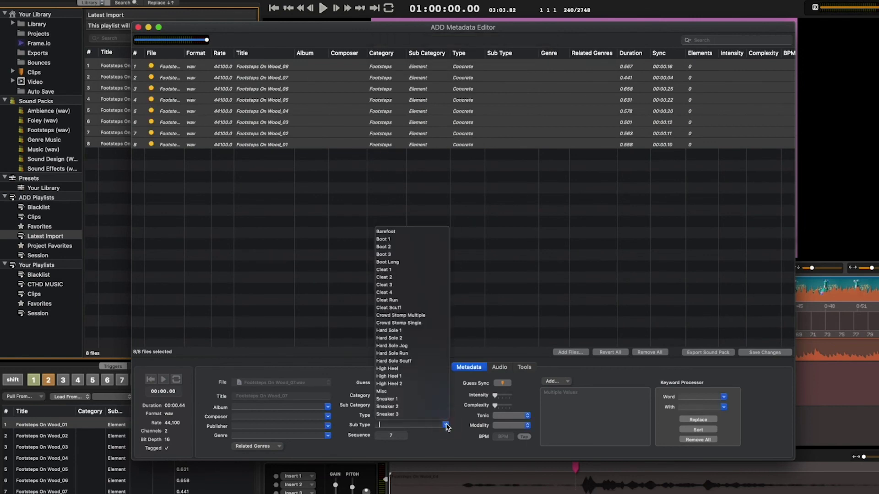
click(411, 399)
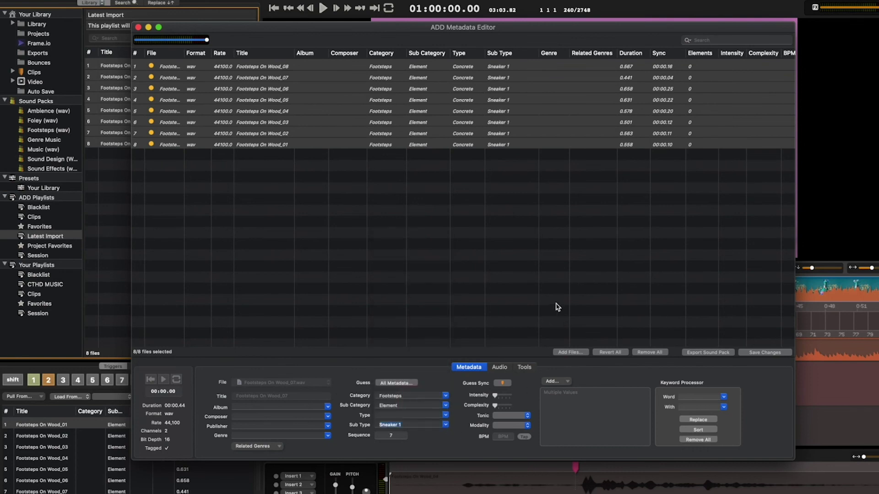
click(762, 353)
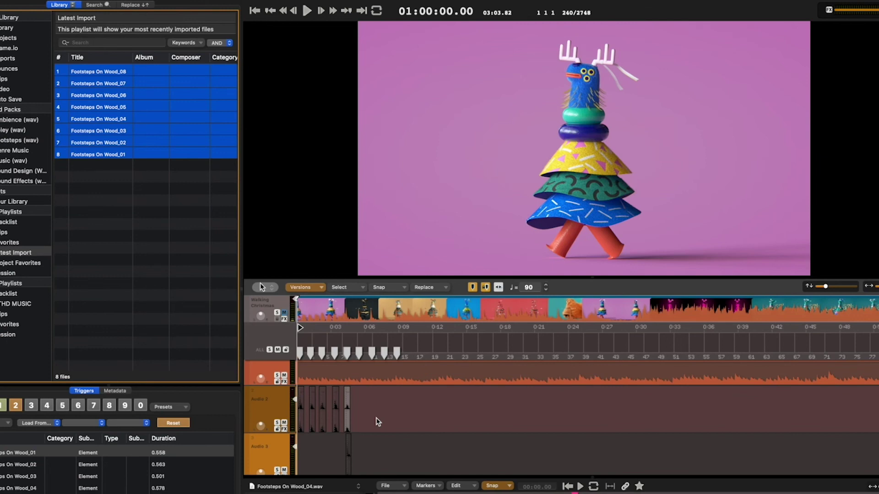
scroll(403, 424, up, 1)
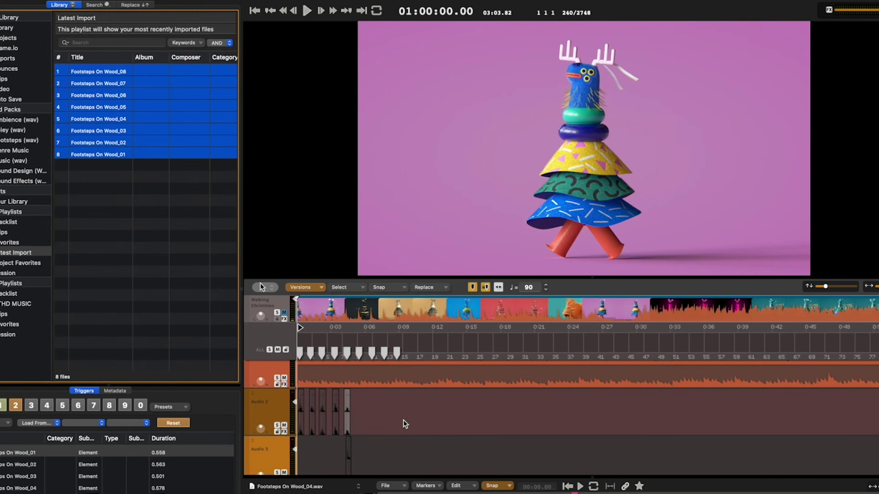